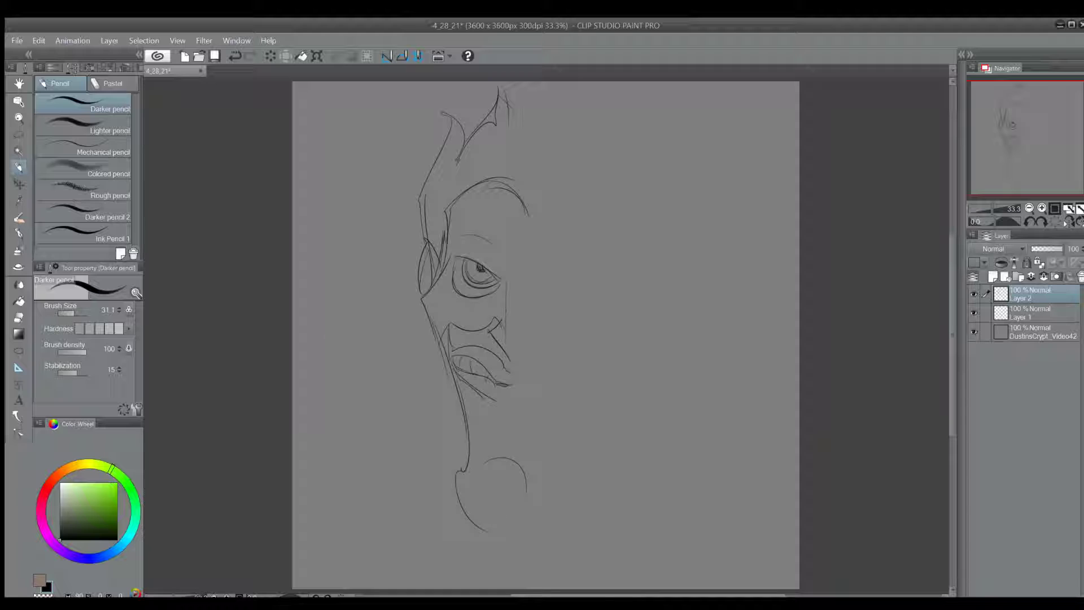
Step: Sketch the robe collar, shoulder line and skull brooch on the left side, and strengthen the half-drawn lips
drag(422, 243, 402, 467)
drag(417, 265, 390, 395)
mouse_move(304, 446)
mouse_down()
mouse_move(336, 371)
mouse_move(306, 448)
mouse_move(367, 480)
mouse_move(316, 542)
mouse_move(423, 528)
mouse_move(302, 587)
mouse_up()
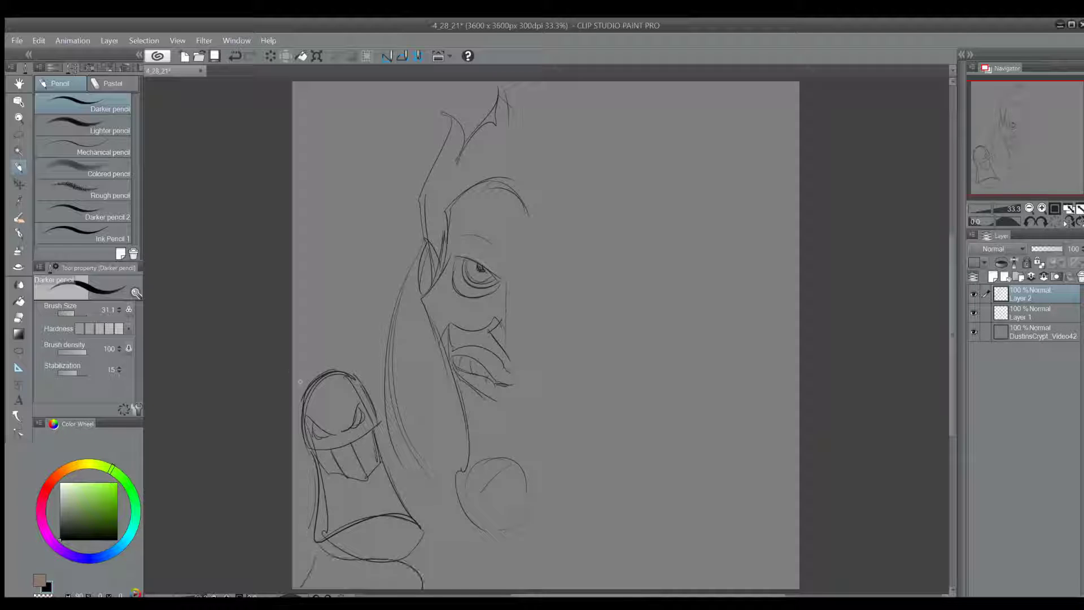
drag(422, 239, 305, 302)
drag(334, 289, 350, 361)
drag(437, 323, 511, 385)
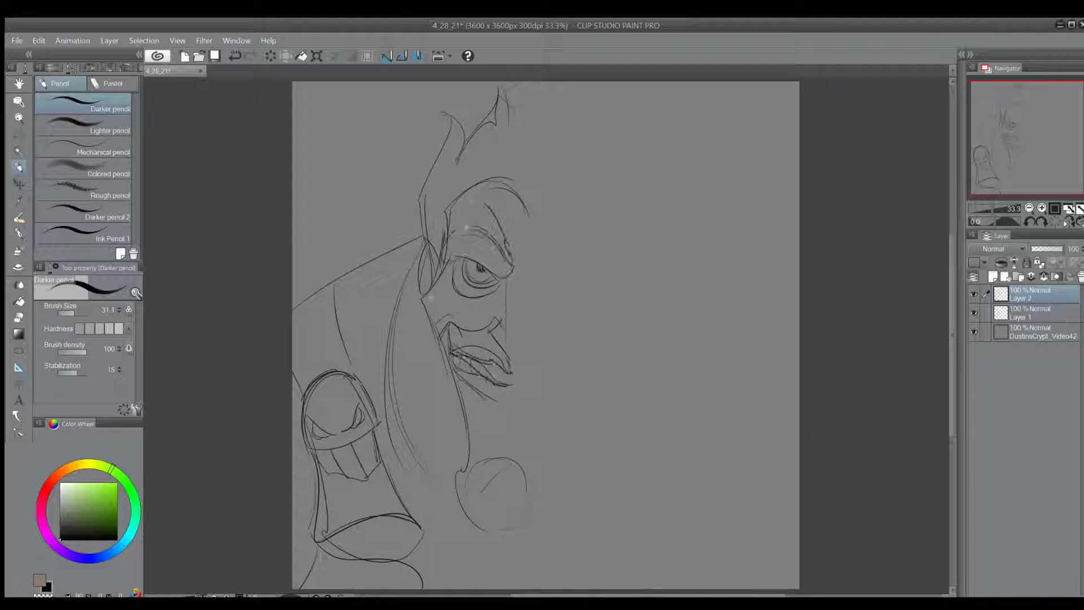
Step: Lasso the half face, duplicate it, mirror the copy horizontally to complete the face, merge it down and deselect
key(m)
drag(533, 100, 617, 578)
click(106, 151)
drag(293, 356, 361, 313)
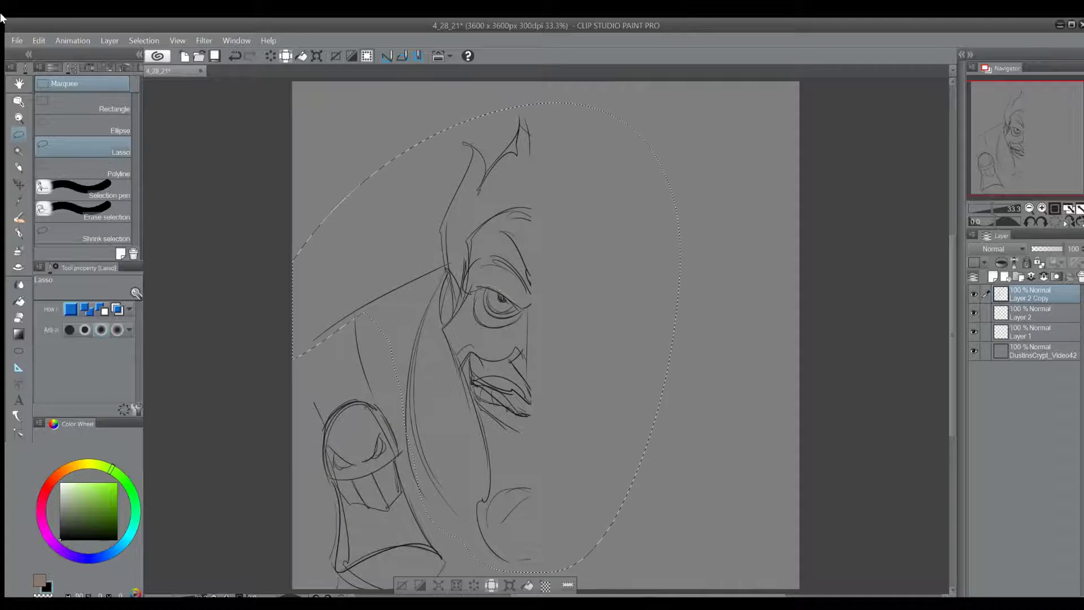
key(ctrl+t)
drag(694, 256, 653, 254)
key(Return)
key(ctrl+e)
key(ctrl+d)
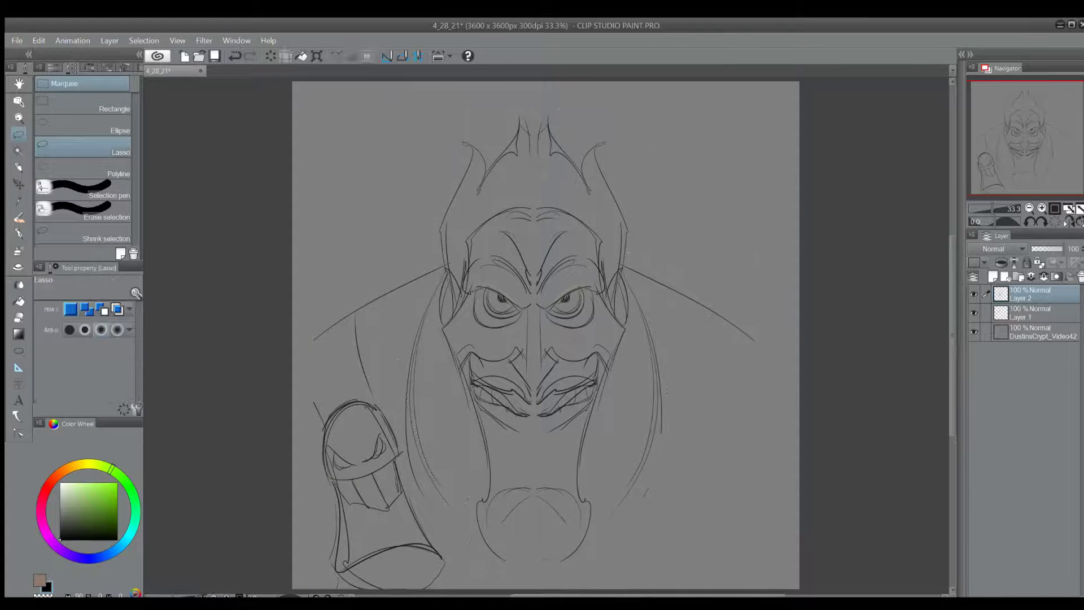
Step: Sketch a rounded chin at the end of the face and firm up the right jaw with the Darker pencil
key(p)
drag(497, 476, 559, 558)
drag(587, 409, 571, 541)
Step: Sketch a heart-shaped hairline over the forehead, running down both temples to the ears
drag(464, 299, 485, 210)
mouse_move(474, 210)
mouse_down()
mouse_move(531, 227)
mouse_move(532, 240)
mouse_up()
drag(537, 237, 608, 247)
drag(599, 208, 619, 276)
drag(467, 237, 453, 308)
drag(455, 257, 535, 236)
drag(559, 197, 622, 283)
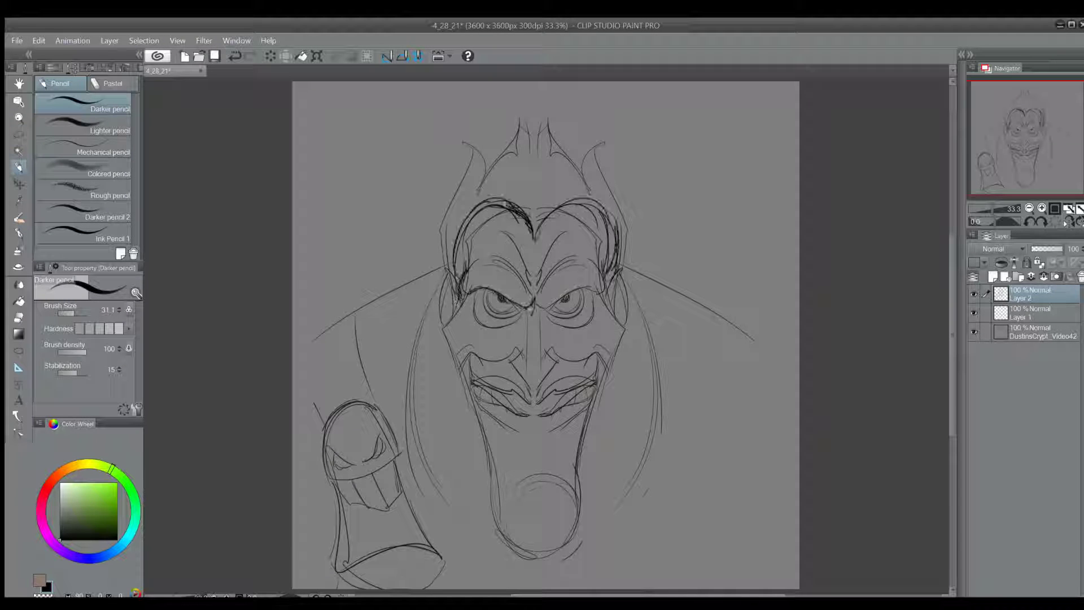
Step: Refine the nose, nostrils and brow lines, and sketch flame-shaped hair above both sides of the head
mouse_move(529, 296)
mouse_down()
mouse_move(522, 377)
mouse_move(545, 384)
mouse_up()
mouse_move(503, 361)
mouse_down()
mouse_move(559, 391)
mouse_move(527, 372)
mouse_up()
drag(559, 346, 534, 362)
mouse_move(598, 282)
mouse_down()
mouse_move(559, 308)
mouse_move(564, 301)
mouse_up()
mouse_move(475, 299)
mouse_down()
mouse_move(524, 291)
mouse_move(522, 333)
mouse_up()
mouse_move(536, 266)
mouse_down()
mouse_move(613, 248)
mouse_move(612, 285)
mouse_up()
drag(508, 84, 446, 265)
drag(562, 93, 627, 187)
Step: Reduce the sketch layer's opacity to 39%, add a new layer, and ink the left brow with G-pen 2
drag(1061, 248, 1041, 249)
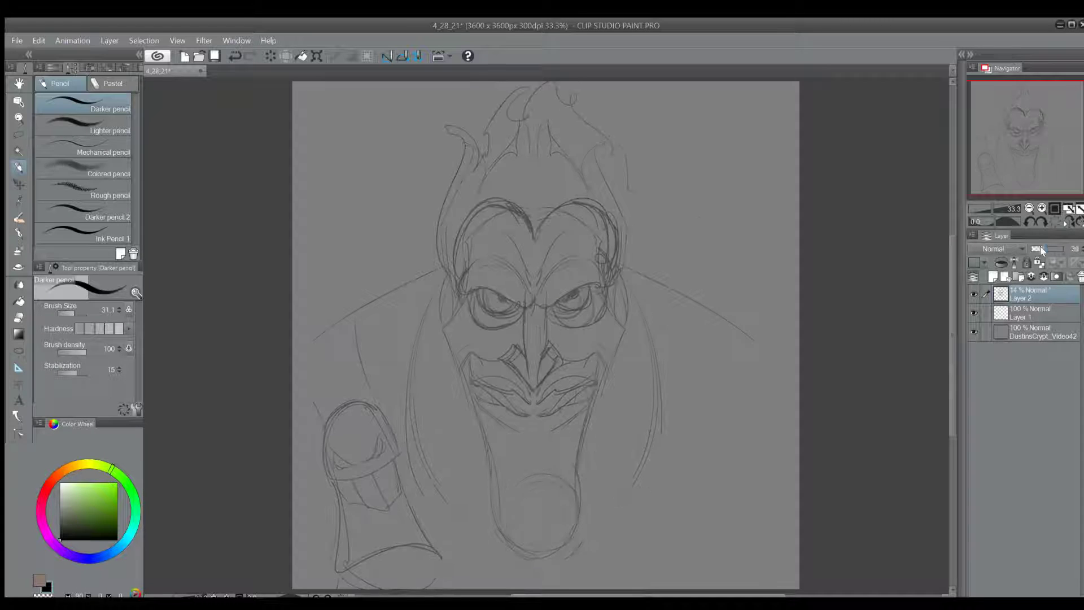
key(ctrl+shift+n)
key(p)
drag(460, 285, 528, 304)
drag(477, 257, 529, 302)
drag(493, 233, 526, 285)
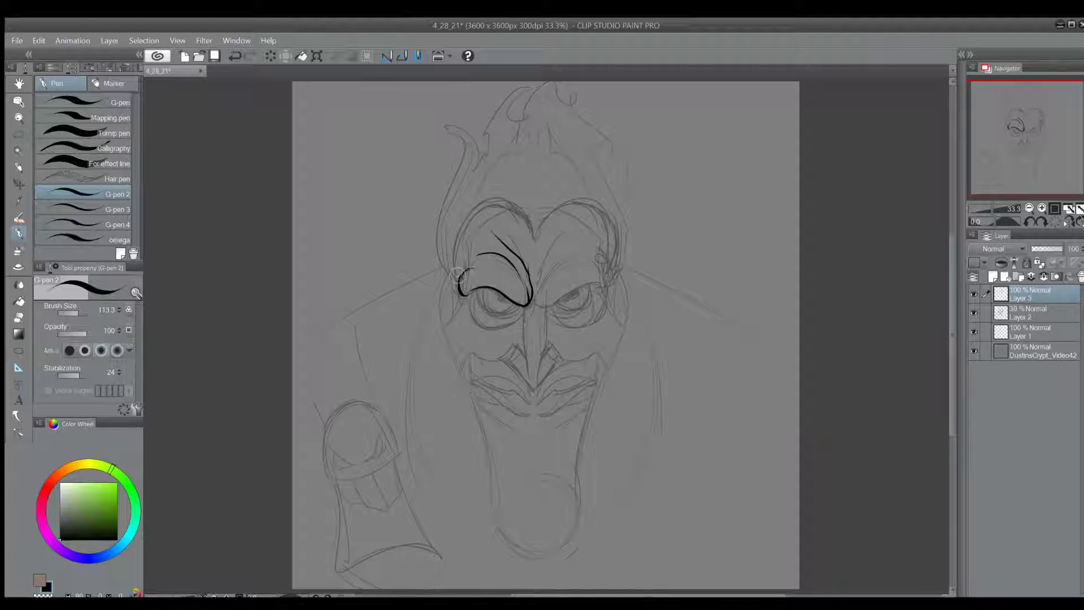
Step: Ink the left half of the skull outline from the crown down to the ear
drag(451, 279, 550, 192)
key(ctrl+z)
drag(539, 155, 456, 266)
mouse_move(469, 274)
mouse_down()
mouse_move(445, 319)
mouse_move(483, 340)
mouse_up()
key(ctrl+z)
Step: Ink the left cheek fold, nostril, nose line and the left half of the mouth with its teeth
drag(460, 367, 519, 350)
drag(518, 347, 528, 386)
drag(524, 307, 525, 381)
mouse_move(469, 353)
mouse_down()
mouse_move(471, 386)
mouse_move(534, 393)
mouse_up()
drag(474, 389, 530, 403)
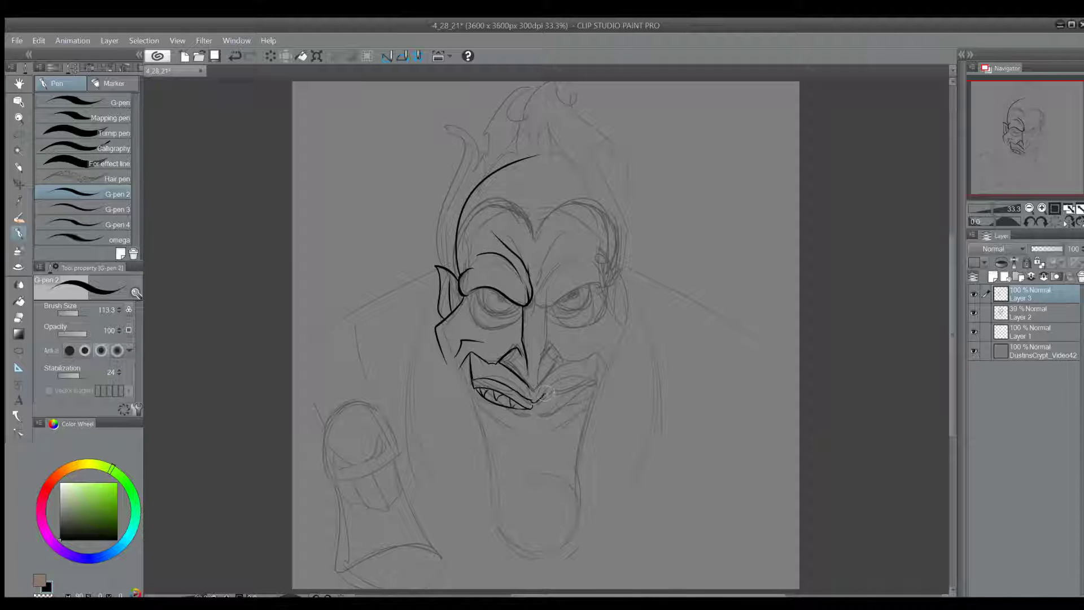
Step: Ink the left jaw line, the left eye with its socket, and the robe's curved neckline
mouse_move(447, 362)
mouse_down()
mouse_move(473, 399)
mouse_move(494, 513)
mouse_up()
mouse_move(478, 291)
mouse_down()
mouse_move(524, 307)
mouse_move(511, 316)
mouse_move(519, 330)
mouse_up()
drag(460, 316, 516, 332)
drag(436, 292, 502, 535)
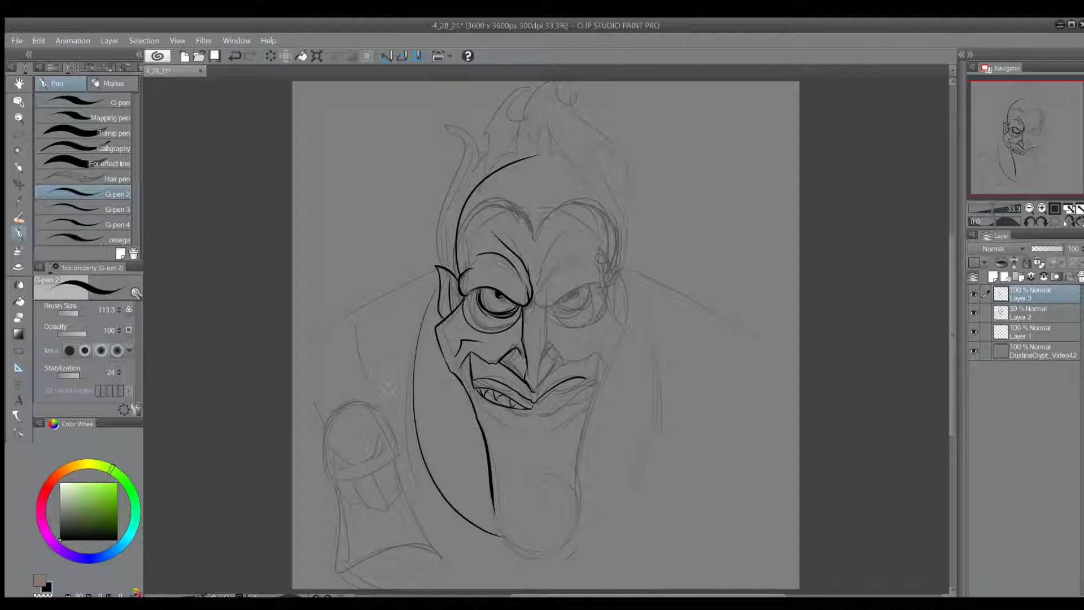
Step: Ink the skull brooch, the draped cloth below it, and the left shoulder of the robe
drag(371, 478, 339, 403)
drag(359, 469, 372, 503)
mouse_move(387, 471)
mouse_down()
mouse_move(384, 504)
mouse_move(444, 559)
mouse_up()
drag(329, 568, 446, 564)
drag(330, 570, 384, 589)
drag(359, 309, 368, 420)
mouse_move(292, 356)
mouse_down()
mouse_move(440, 266)
mouse_move(452, 539)
mouse_move(440, 249)
mouse_up()
Step: Copy the inked left half, flip the copy horizontally onto the right side, erase the overlap and merge it down
key(m)
key(ctrl+c)
key(ctrl+v)
drag(567, 271, 809, 272)
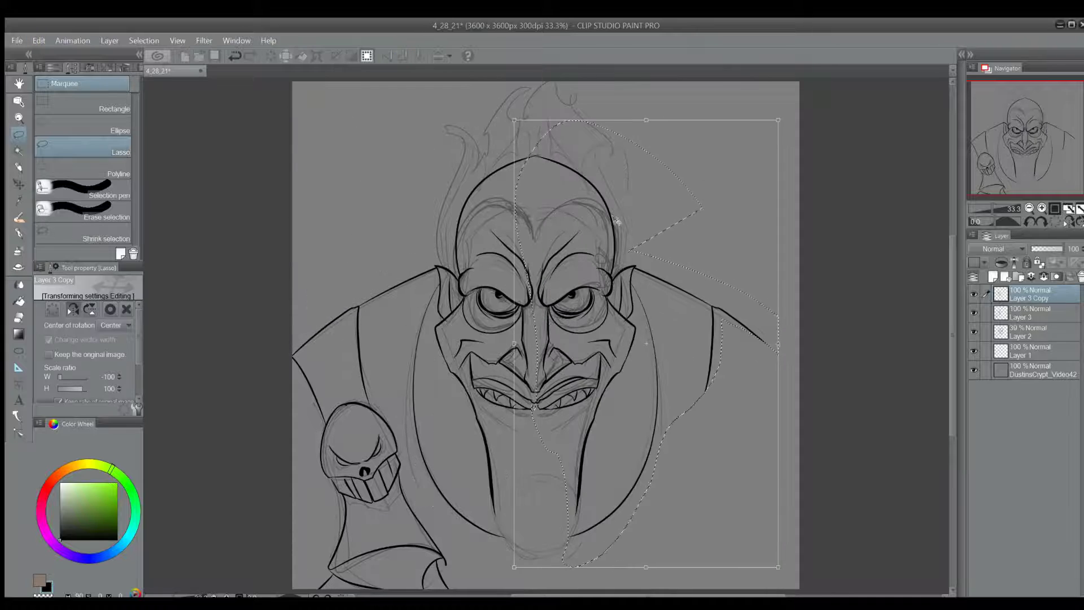
key(Return)
key(e)
key(ctrl+e)
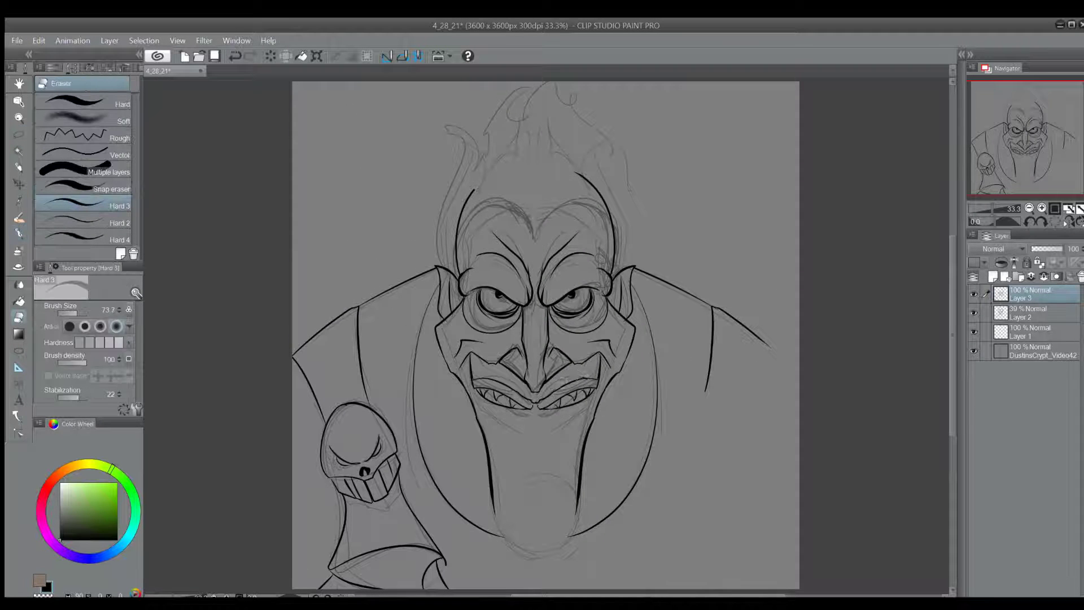
Step: Ink the rounded chin and the top of the head, and erase parts of the scalp line into broken strokes
key(p)
drag(489, 496, 525, 478)
drag(474, 189, 587, 170)
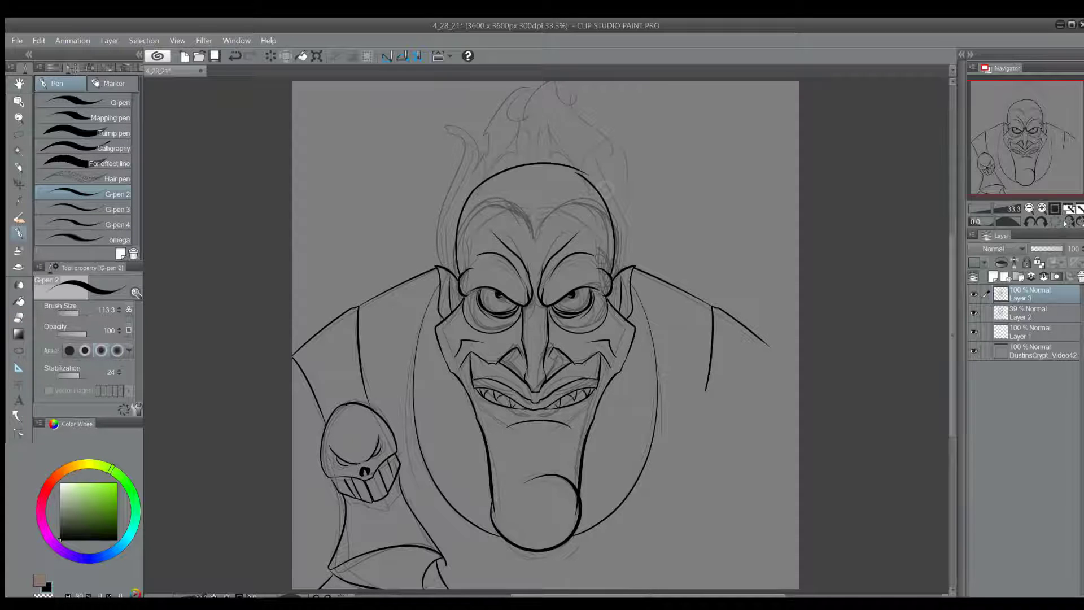
click(19, 318)
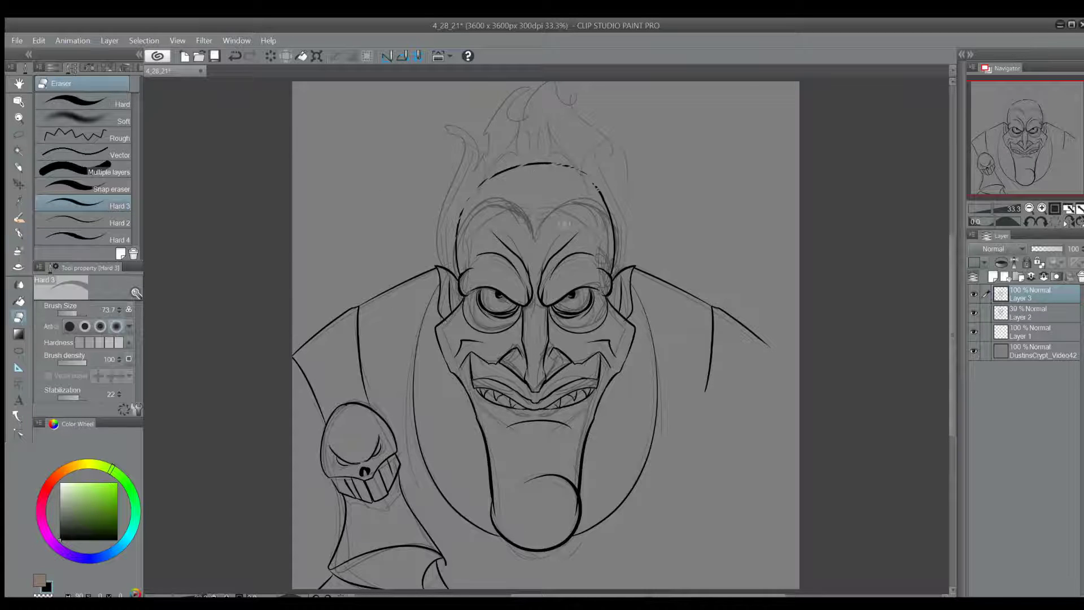
Step: Add a new layer, save the file, and ink the left and middle flame strands and the hairline in pale cyan
click(129, 539)
key(ctrl+shift+n)
key(ctrl+s)
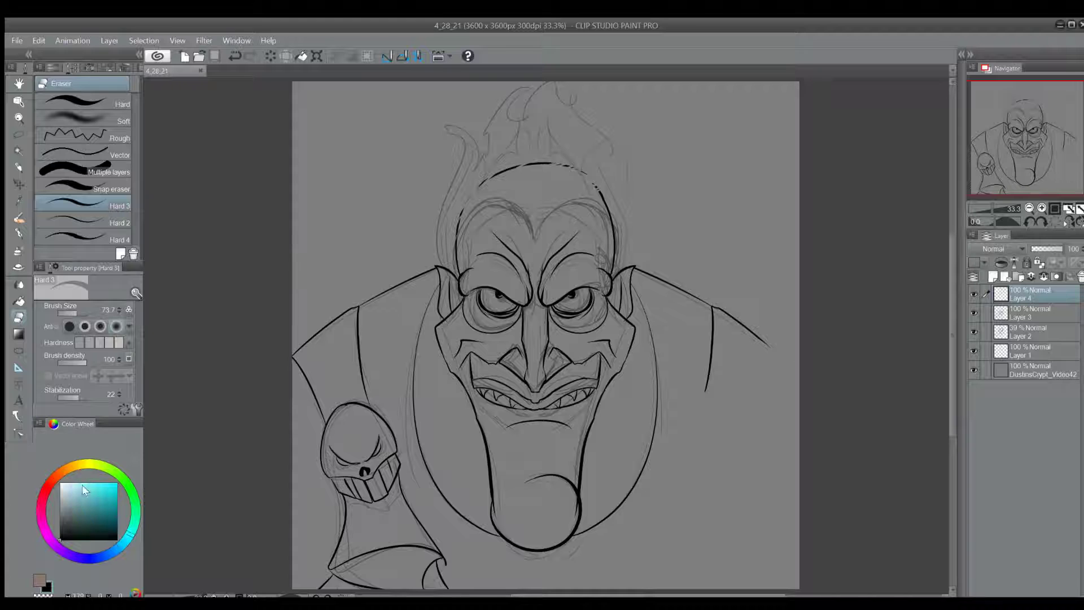
click(70, 486)
key(p)
drag(503, 85, 438, 267)
drag(439, 123, 475, 166)
drag(1013, 144, 1018, 125)
mouse_move(435, 356)
mouse_down()
mouse_move(510, 324)
mouse_move(512, 165)
mouse_move(543, 257)
mouse_up()
mouse_move(510, 324)
mouse_down()
mouse_move(582, 293)
mouse_move(590, 354)
mouse_up()
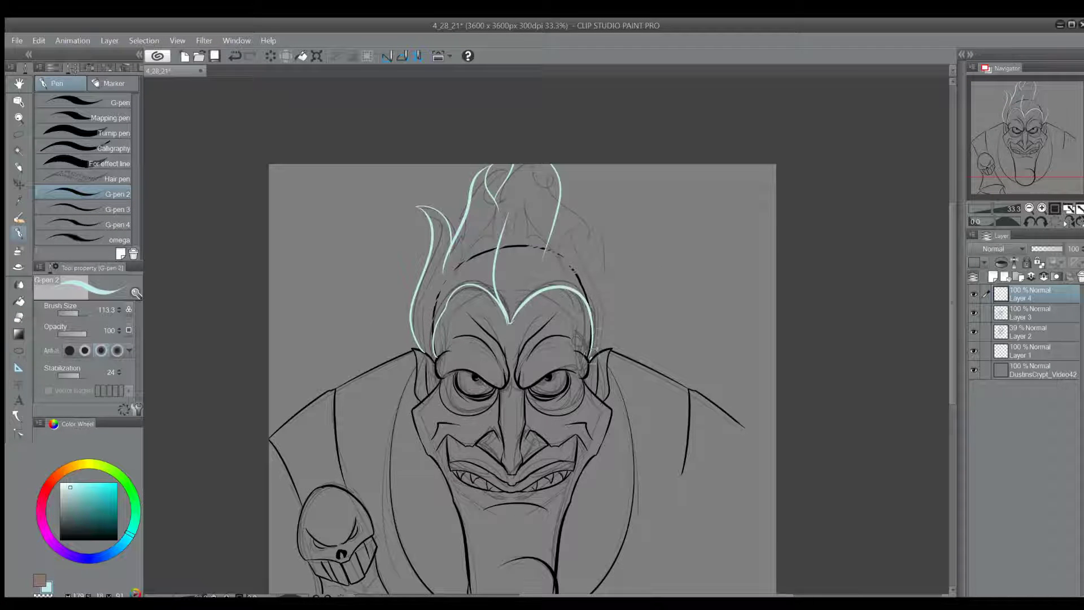
Step: Ink the right-hand flame strands of the hair in pale cyan, down to the right temple
drag(587, 189, 600, 349)
key(ctrl+z)
drag(590, 164, 559, 214)
mouse_move(602, 165)
mouse_down()
mouse_move(613, 293)
mouse_move(593, 356)
mouse_up()
Step: Lock the transparent pixels of Layer 3 and recolour the scalp line inside the hair dark teal
click(1032, 313)
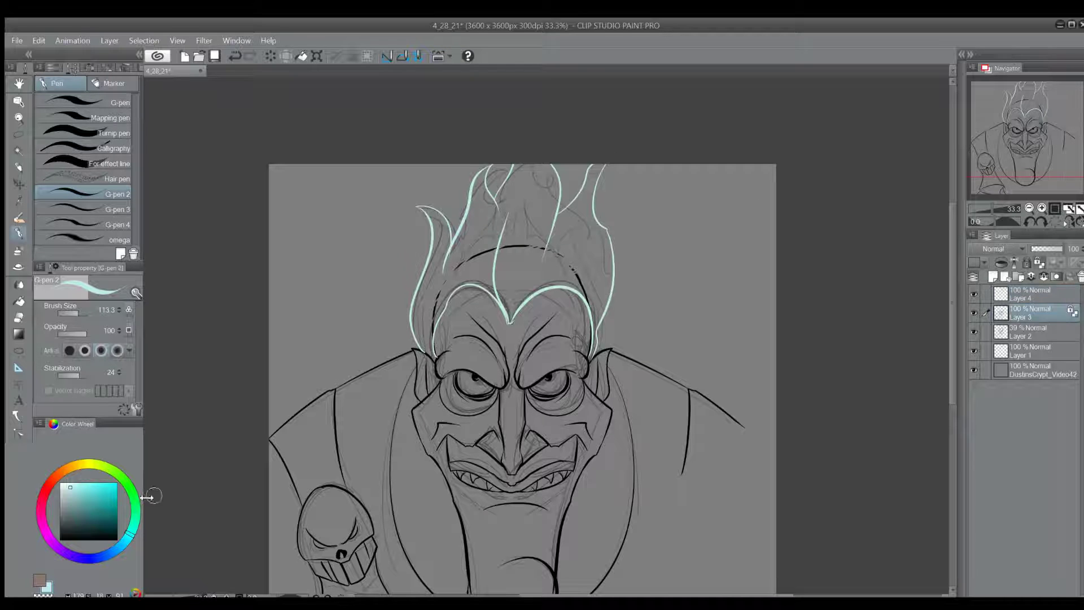
click(87, 520)
scroll(198, 412, down, 3)
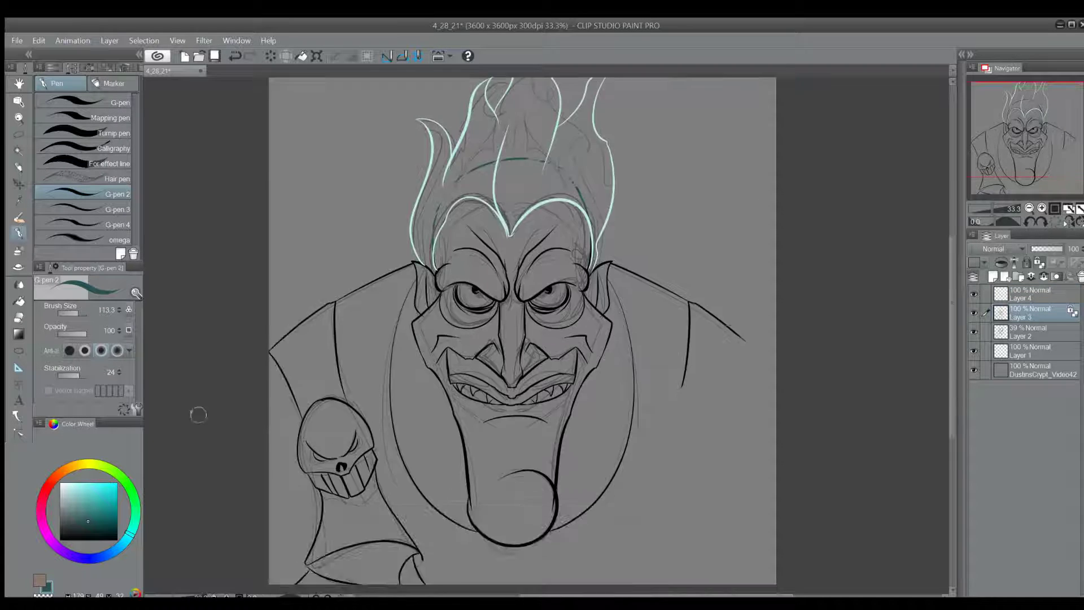
Step: Erase the outer right shoulder line, and ink a longer shoulder curve and both arm lines in black
key(e)
key(p)
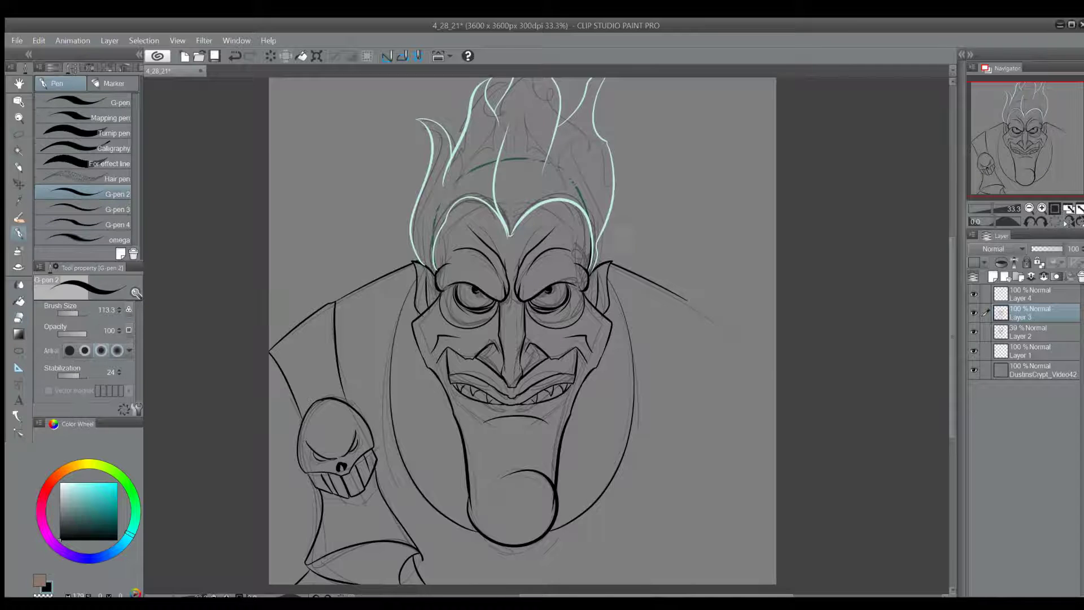
drag(689, 297, 776, 375)
scroll(541, 547, down, 2)
drag(283, 429, 289, 536)
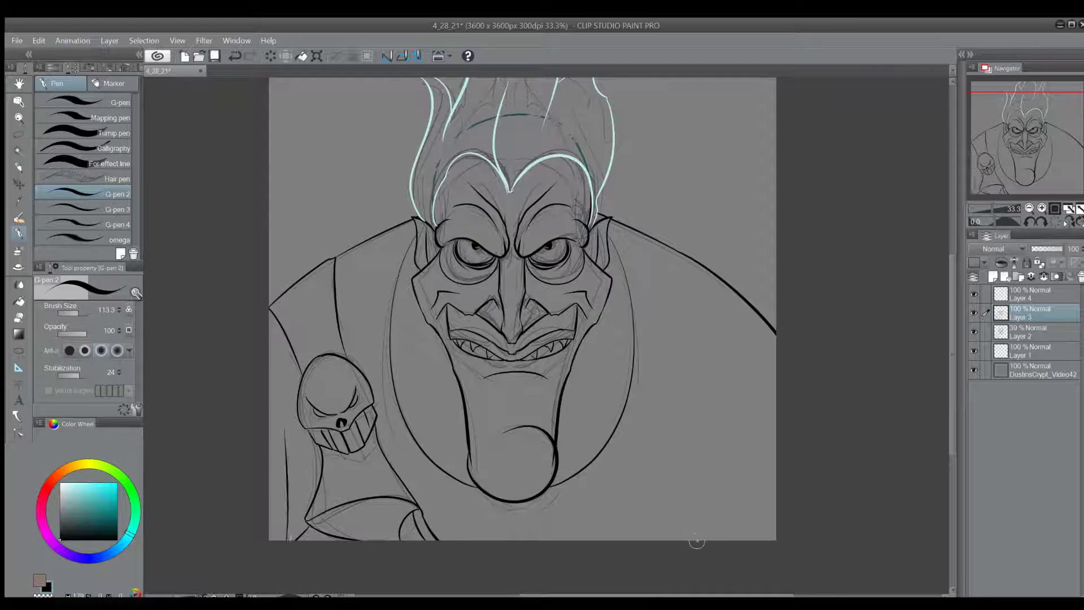
drag(691, 408, 705, 540)
Step: Ink the robe's collar trim as parallel bands around the neckline and along the right shoulder
drag(373, 264, 472, 539)
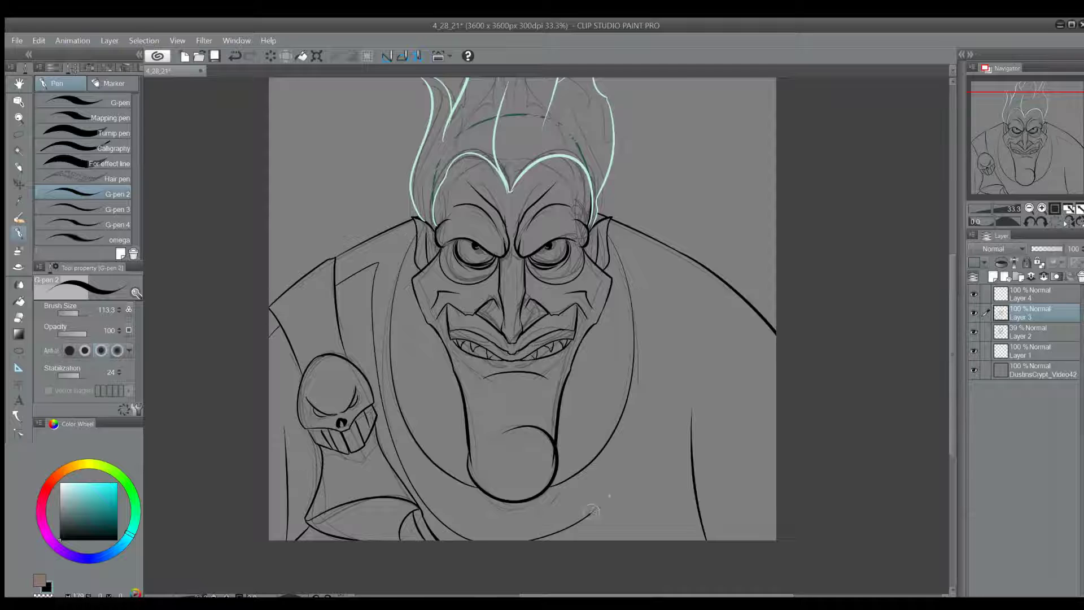
drag(552, 533, 653, 279)
drag(653, 278, 776, 357)
mouse_move(427, 541)
mouse_down()
mouse_move(493, 490)
mouse_move(385, 362)
mouse_up()
mouse_move(565, 496)
mouse_down()
mouse_move(642, 373)
mouse_move(646, 307)
mouse_up()
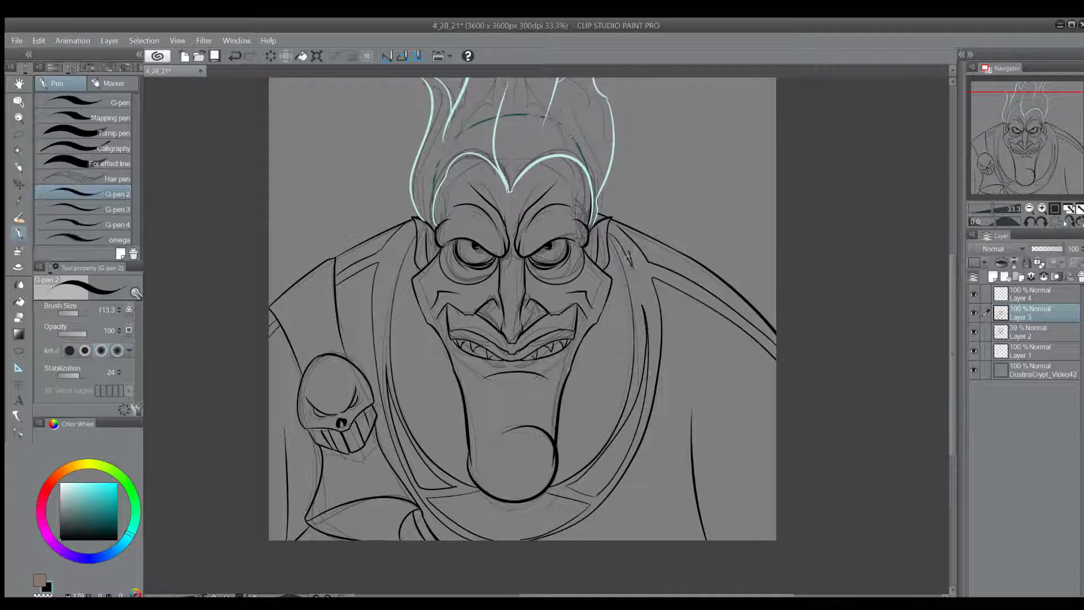
drag(380, 294, 415, 231)
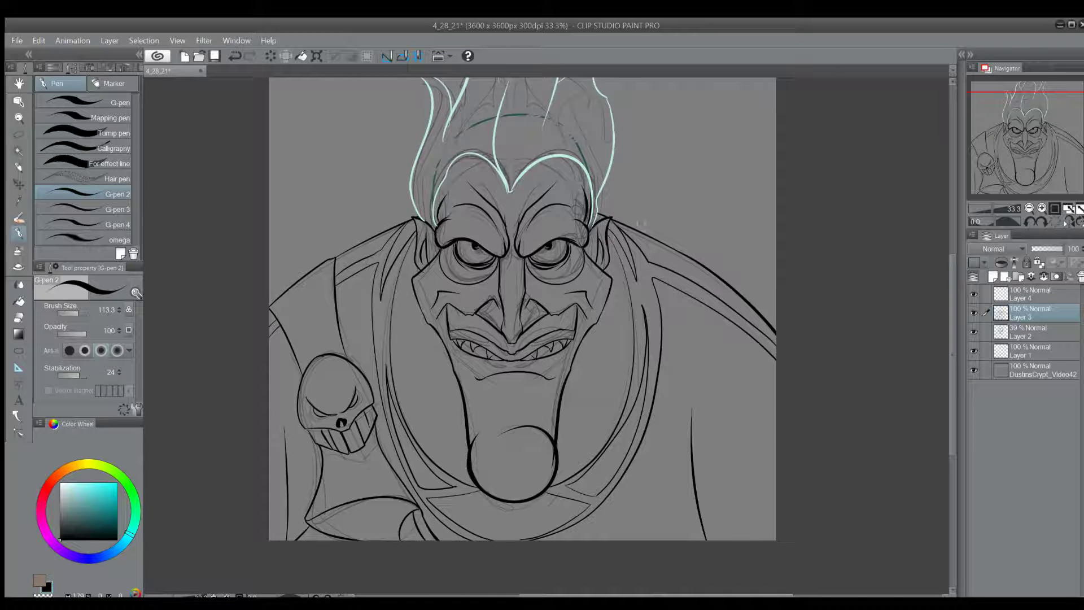
Step: Hide the sketch layer, add a layer beneath the line art, and fill the flame hair with dark teal
click(973, 332)
click(993, 276)
click(19, 300)
click(547, 161)
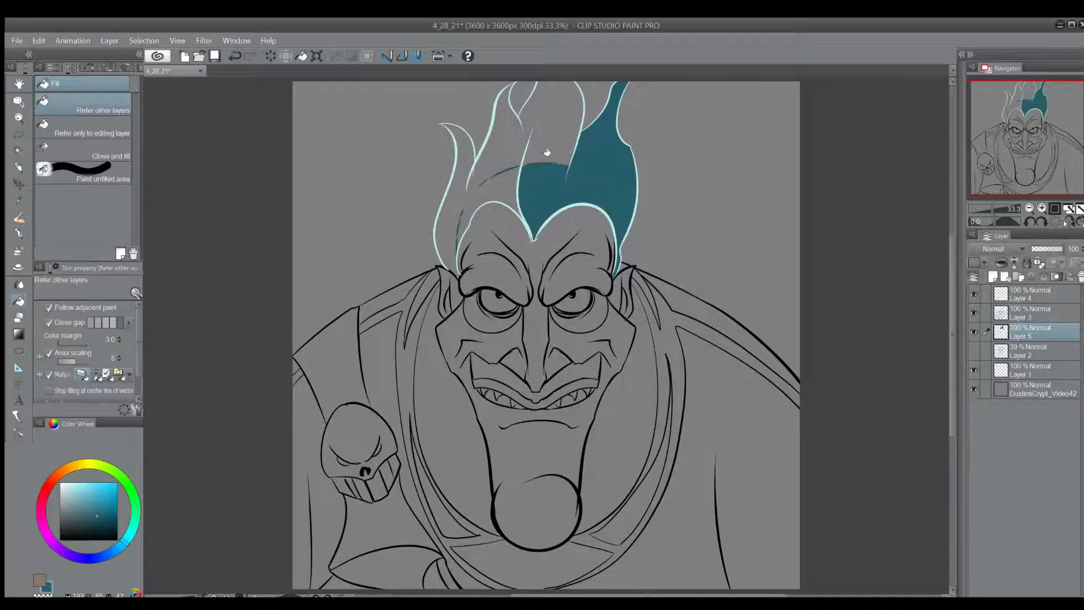
click(553, 130)
Step: Add a new layer and fill both eyes with golden yellow
click(993, 276)
click(90, 463)
click(496, 299)
click(573, 299)
Step: Add a new layer and colour the eye sockets, lips, lower-lip shadow and mouth interior in dark blue-grey tones
click(85, 508)
click(993, 276)
drag(468, 316, 601, 310)
drag(474, 381, 595, 383)
key(p)
key(g)
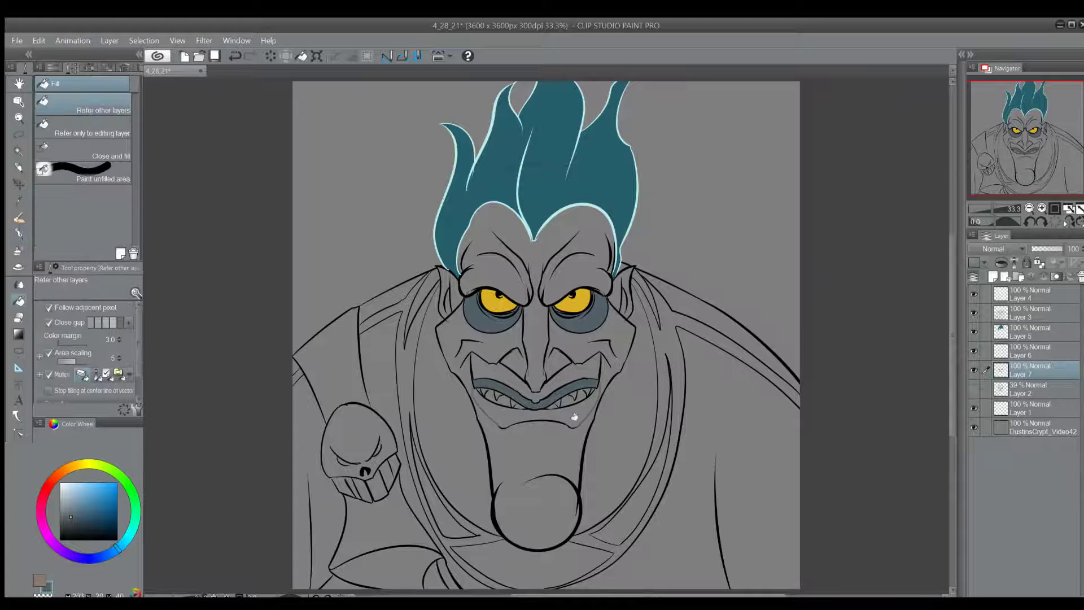
click(571, 412)
click(497, 398)
click(566, 399)
Step: Fill the face, chin, ears and neck areas with pale blue-grey
click(539, 452)
click(562, 383)
click(612, 346)
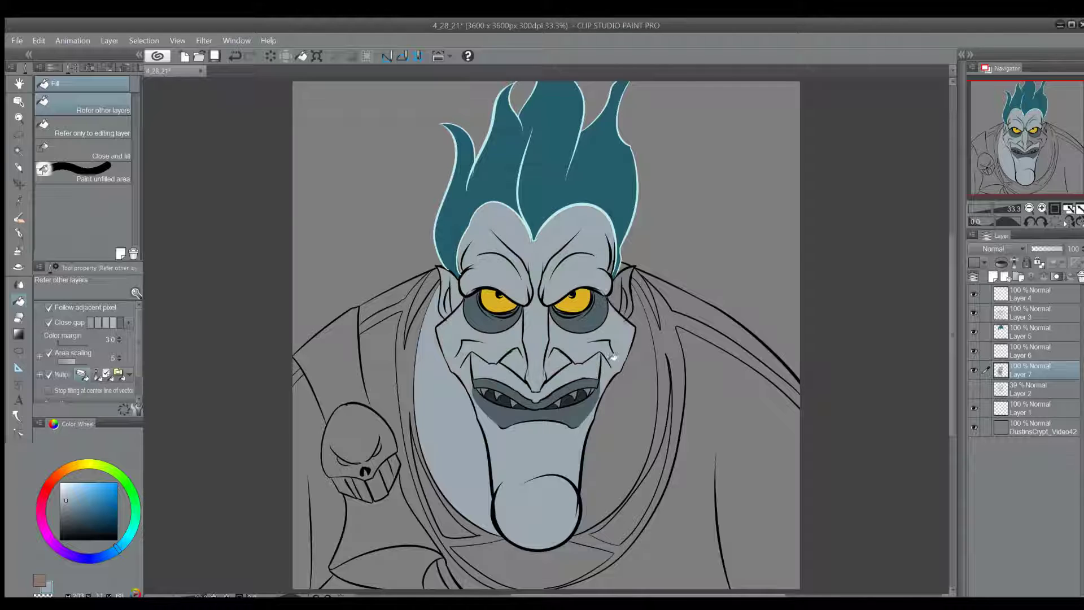
click(620, 293)
click(643, 451)
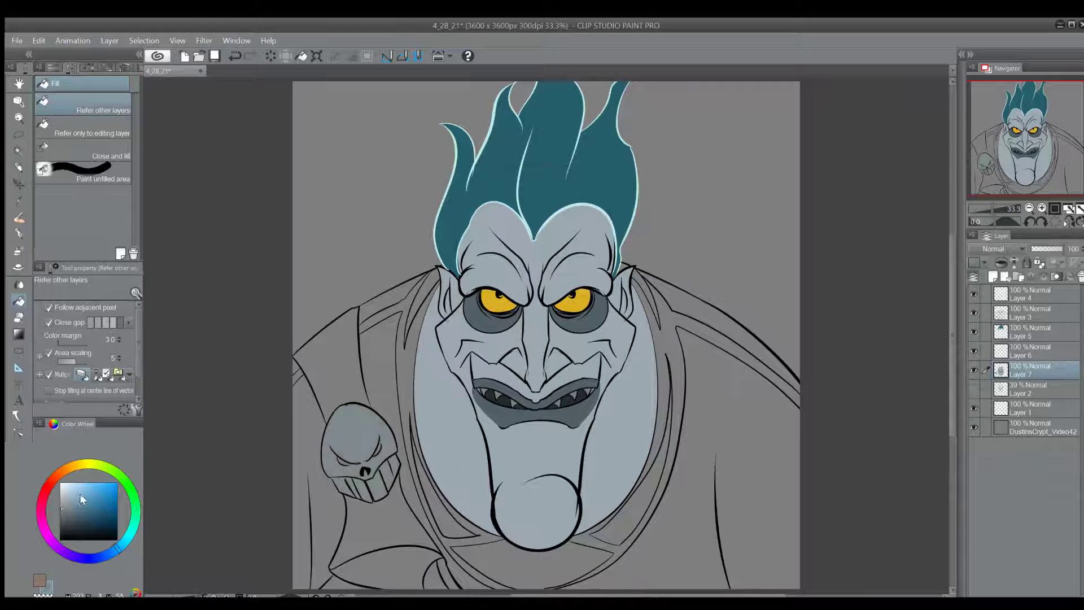
Step: Fill the shoulder sash near-black and the robe's collar trim bands slate grey
click(330, 367)
click(390, 536)
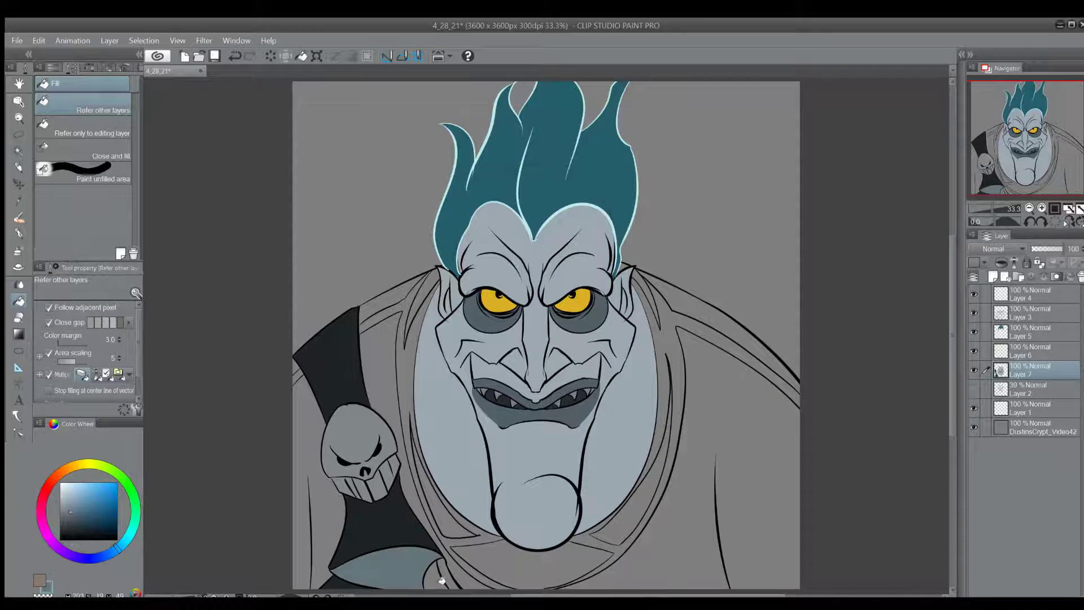
click(18, 201)
key(g)
click(402, 341)
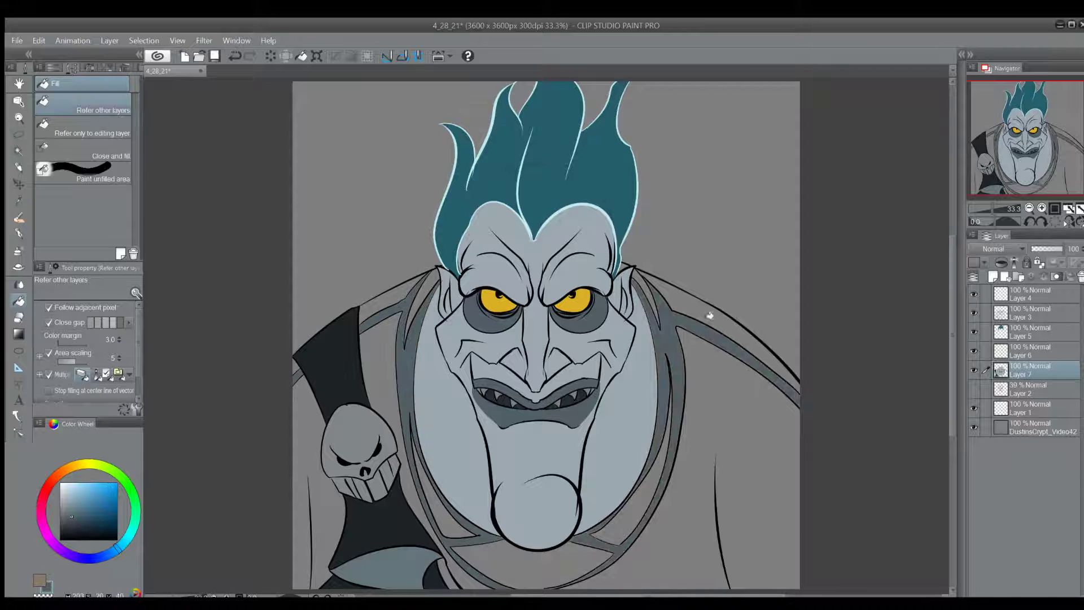
click(636, 480)
Step: Fill the main robe and sleeve areas with a dark slate grey
click(65, 519)
click(319, 508)
click(384, 361)
click(682, 527)
Step: Fill the background black on a new layer, and fill the teeth near-white on another new layer
click(992, 277)
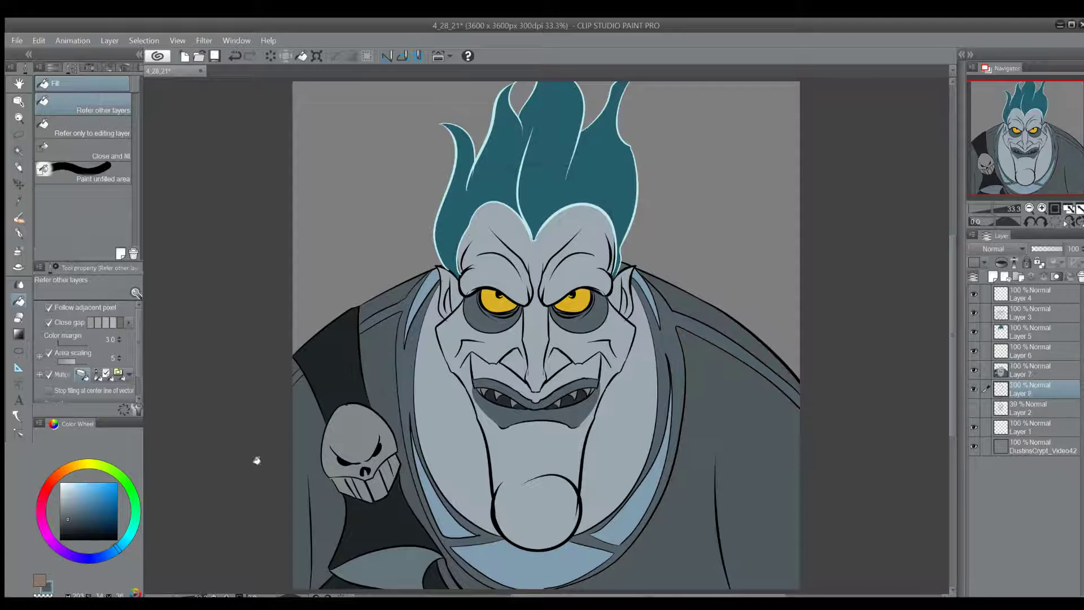
click(317, 226)
click(993, 277)
alt+click(490, 396)
click(490, 397)
Step: Lock the hair fill layer's transparent pixels and brush soft lighter streaks into the flames with the Soft airbrush
click(19, 117)
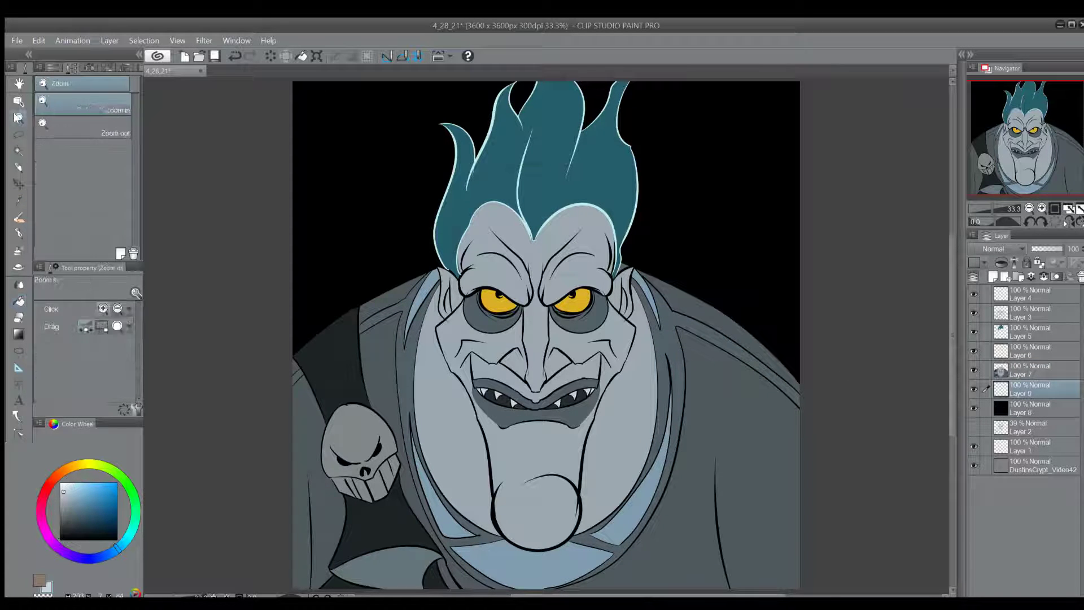
scroll(1021, 148, down, 1)
click(1030, 332)
click(19, 250)
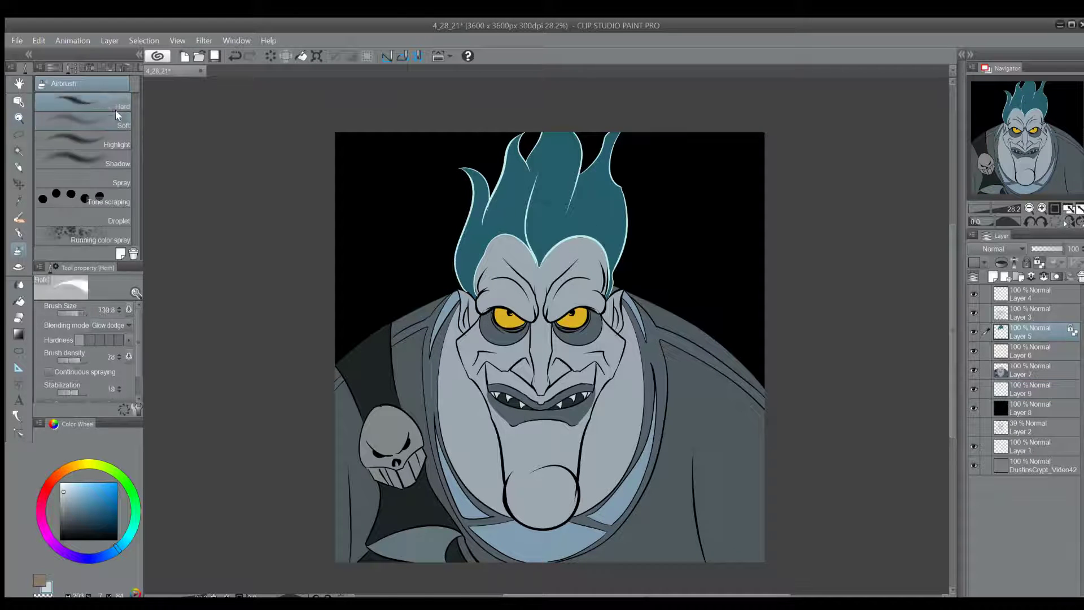
click(85, 121)
mouse_move(468, 260)
mouse_down()
mouse_move(521, 136)
mouse_move(556, 232)
mouse_up()
drag(606, 141, 610, 226)
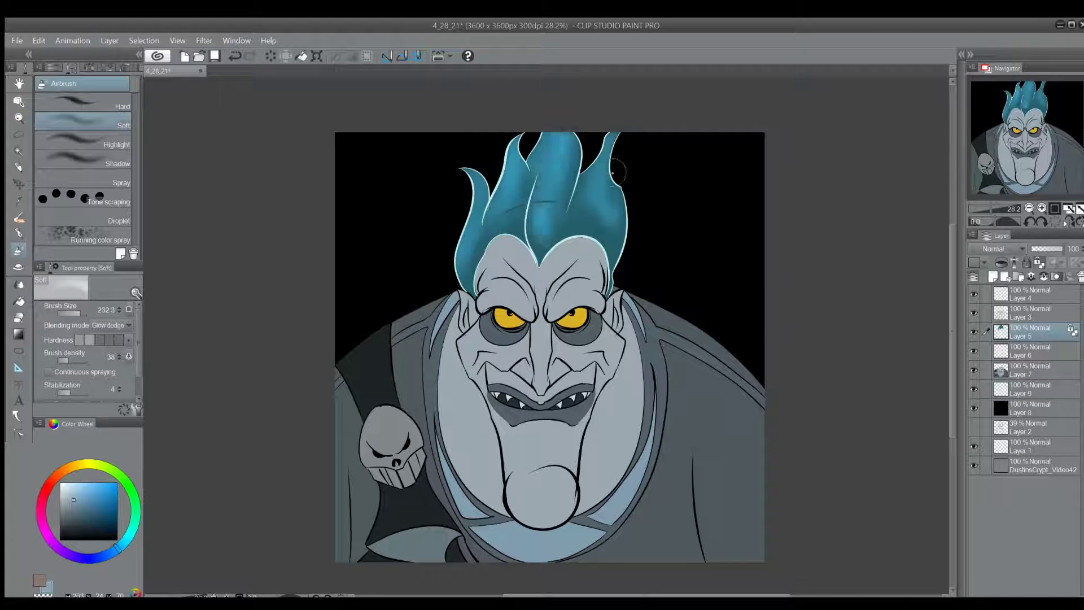
drag(505, 158, 469, 271)
drag(552, 113, 556, 231)
Step: Brighten the flames to glowing cyan with the Hard airbrush at size 476.1, and lock Layer 3's transparent pixels
click(84, 101)
drag(75, 308, 84, 310)
mouse_move(492, 169)
mouse_down()
mouse_move(463, 271)
mouse_move(542, 265)
mouse_up()
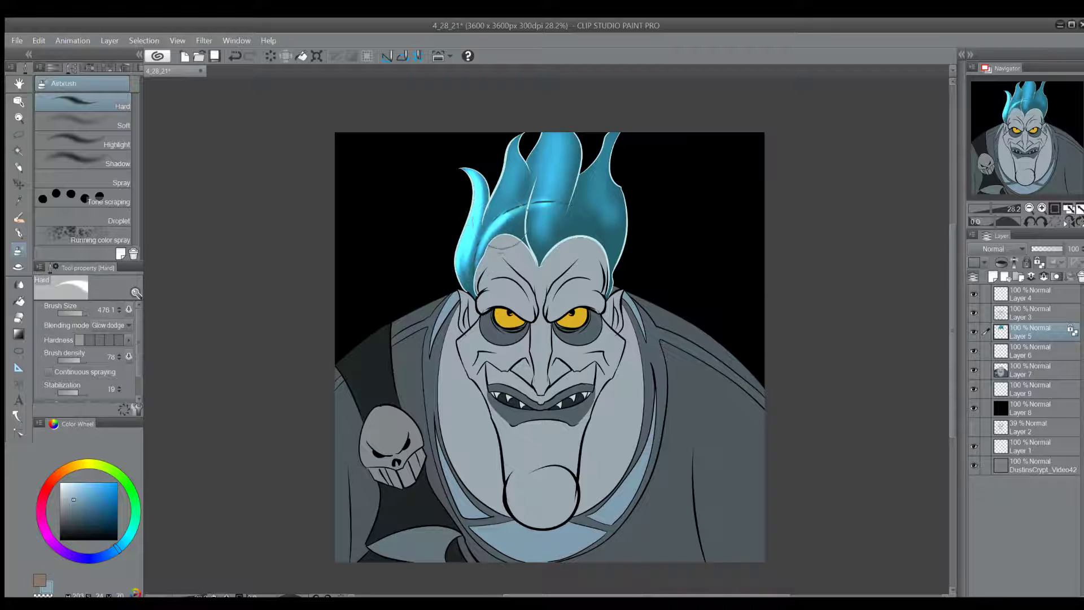
mouse_move(497, 135)
mouse_down()
mouse_move(592, 271)
mouse_move(544, 232)
mouse_move(601, 147)
mouse_move(573, 109)
mouse_move(556, 237)
mouse_move(536, 130)
mouse_move(469, 265)
mouse_move(564, 135)
mouse_move(632, 271)
mouse_up()
click(1033, 312)
click(1038, 263)
Step: Paint a teal glow around the hair and shoulders on the black background layer with the Hard and Soft airbrushes
click(1033, 407)
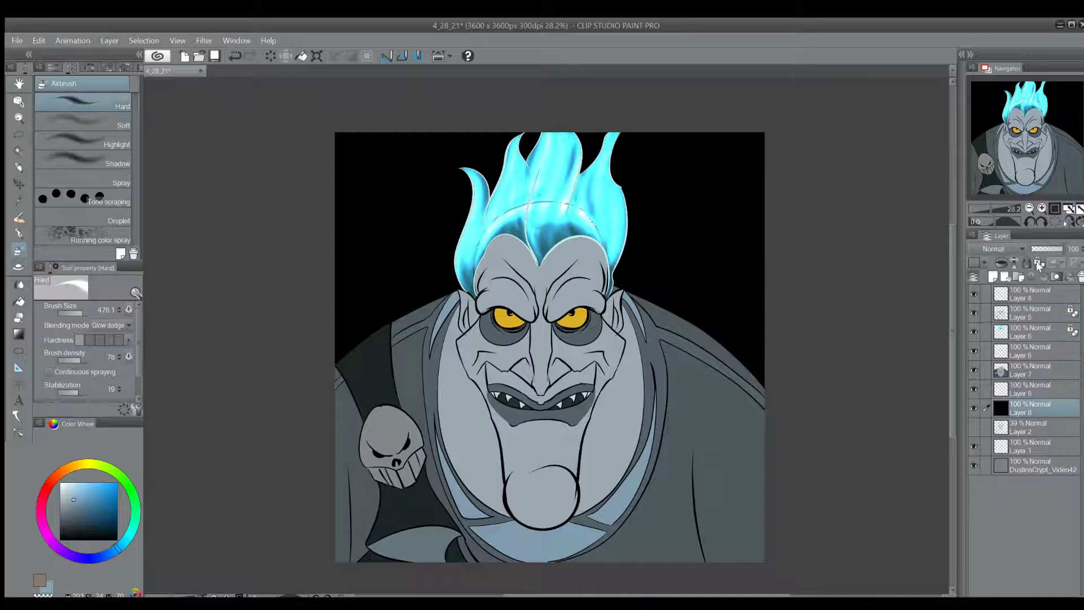
click(130, 533)
click(90, 489)
mouse_move(339, 361)
mouse_down()
mouse_move(474, 282)
mouse_move(467, 160)
mouse_move(463, 186)
mouse_move(552, 109)
mouse_move(539, 220)
mouse_move(451, 248)
mouse_move(628, 109)
mouse_move(581, 141)
mouse_move(480, 172)
mouse_move(634, 170)
mouse_move(339, 351)
mouse_move(733, 293)
mouse_move(463, 271)
mouse_move(519, 109)
mouse_move(745, 361)
mouse_up()
click(122, 127)
mouse_move(395, 237)
mouse_down()
mouse_move(726, 338)
mouse_move(399, 472)
mouse_up()
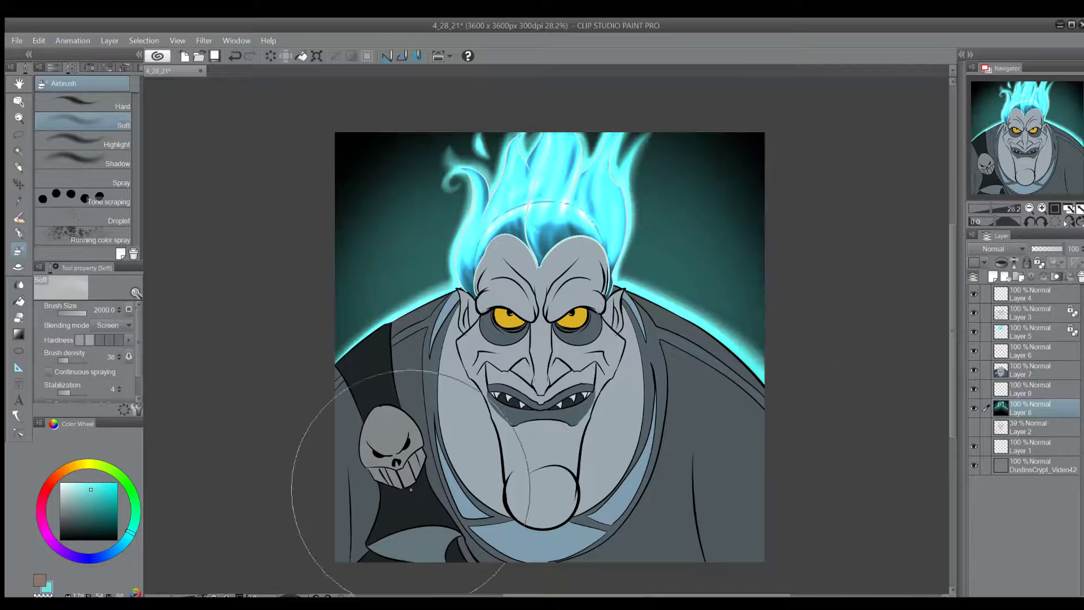
Step: Merge the character's base colour layers and add a Multiply shading layer at 59% opacity above them
ctrl+click(1000, 370)
key(ctrl+e)
key(ctrl+z)
key(ctrl+z)
click(19, 300)
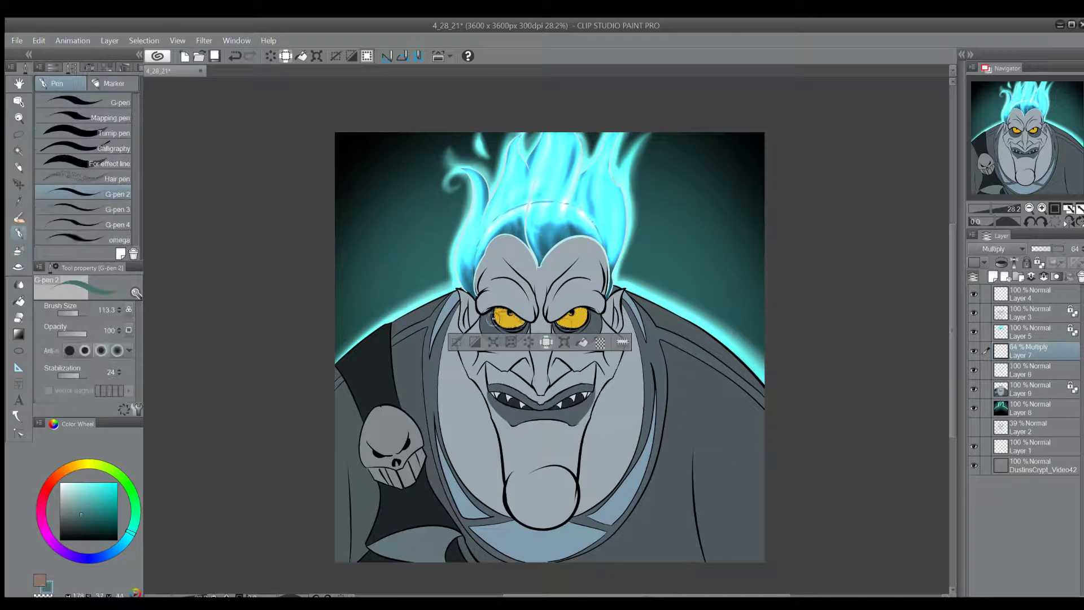
key(ctrl+z)
key(ctrl+z)
key(ctrl+z)
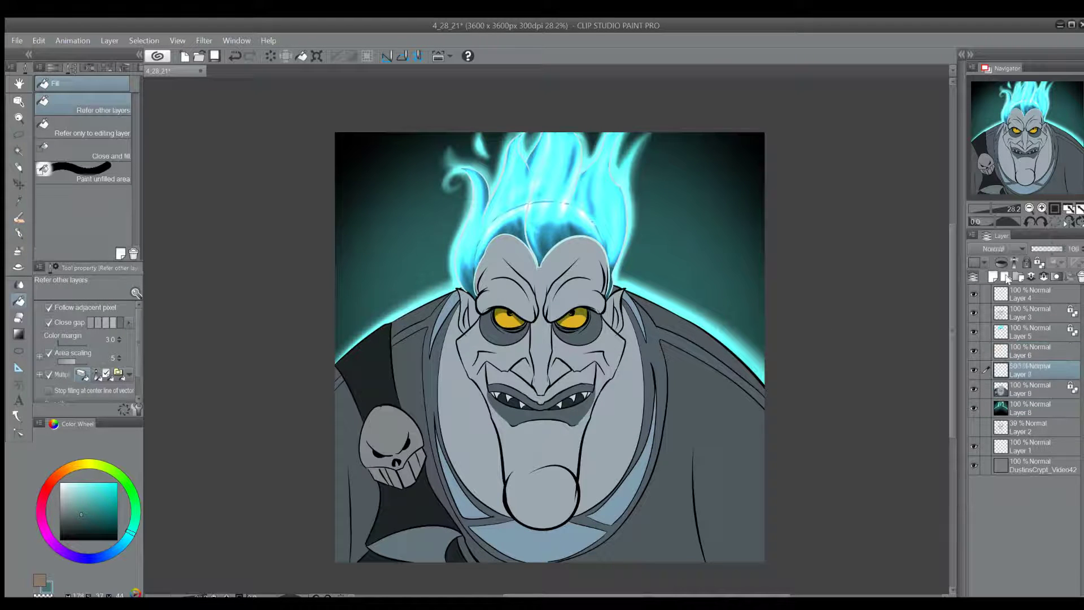
Step: Outline shadow shapes on the skull brooch, chin, throat, cheek, brow and left robe with G-pen 2 at size 113.3
key(p)
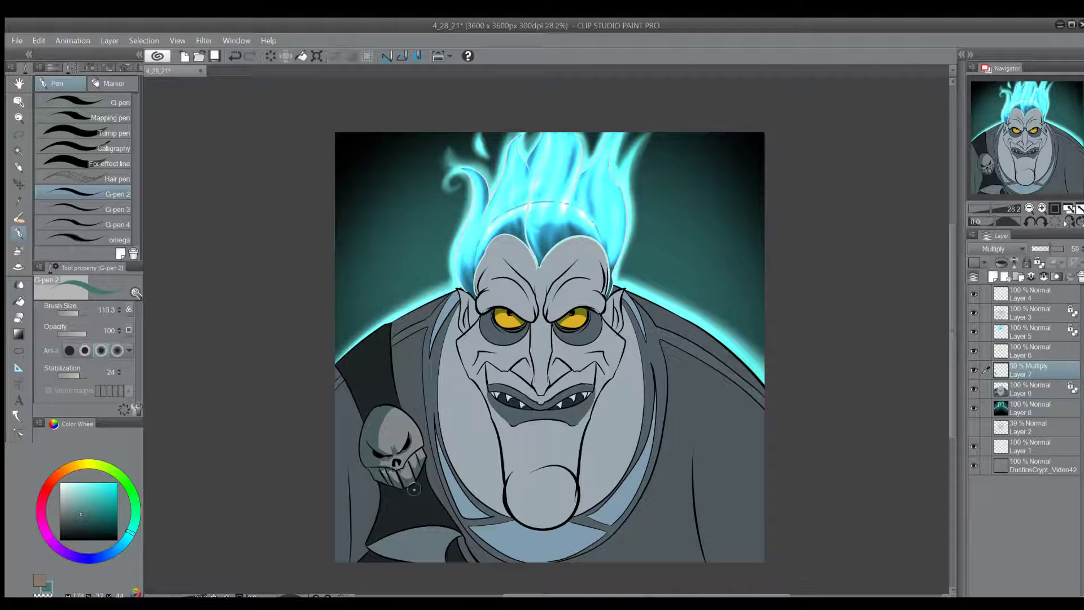
drag(447, 454, 498, 508)
drag(522, 464, 545, 527)
drag(525, 464, 511, 417)
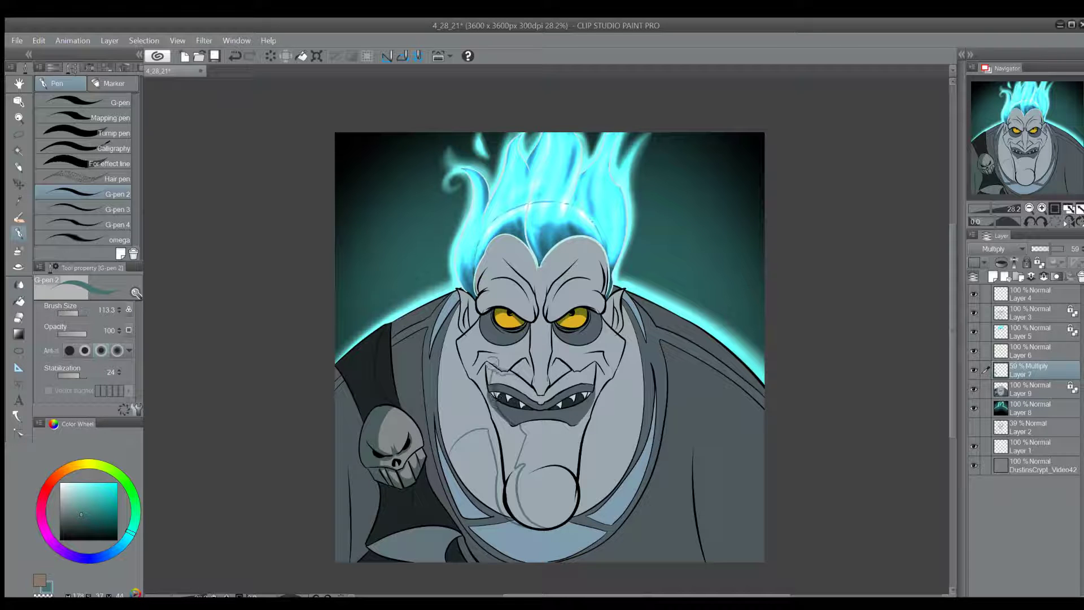
drag(492, 338, 531, 248)
drag(397, 390, 435, 316)
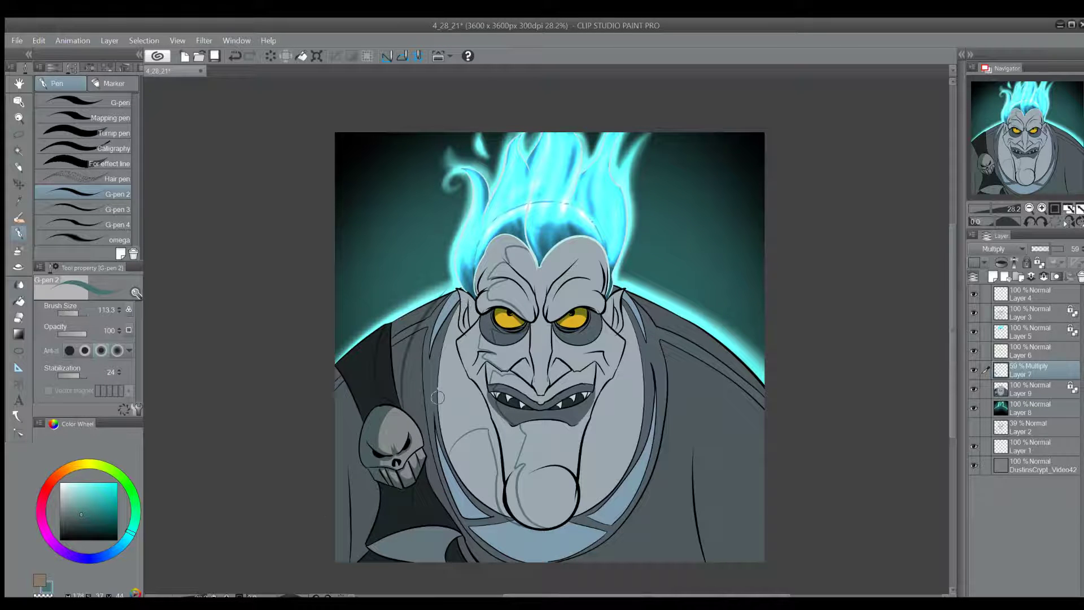
Step: Fill the outlined shadow shapes on the left robe, neck, face and chin with the dark teal shading colour
key(g)
click(361, 463)
key(g)
mouse_move(361, 389)
mouse_down()
mouse_move(480, 316)
mouse_move(506, 329)
mouse_up()
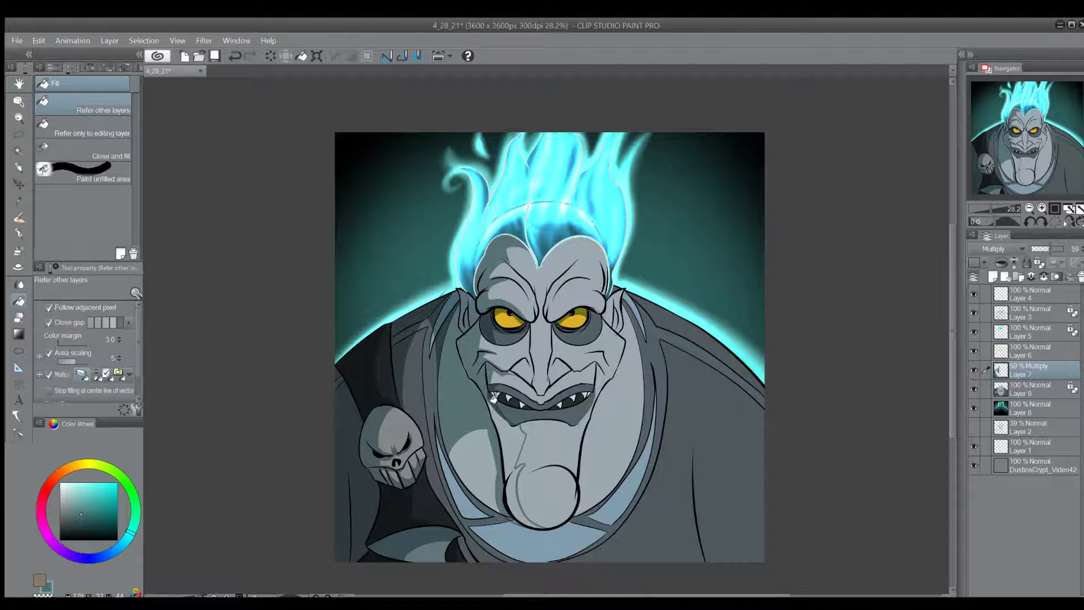
click(511, 516)
Step: Draw shadows with G-pen 2 along the chin, nose, right brow and beneath the mouth, and outline the right neck shadow
key(p)
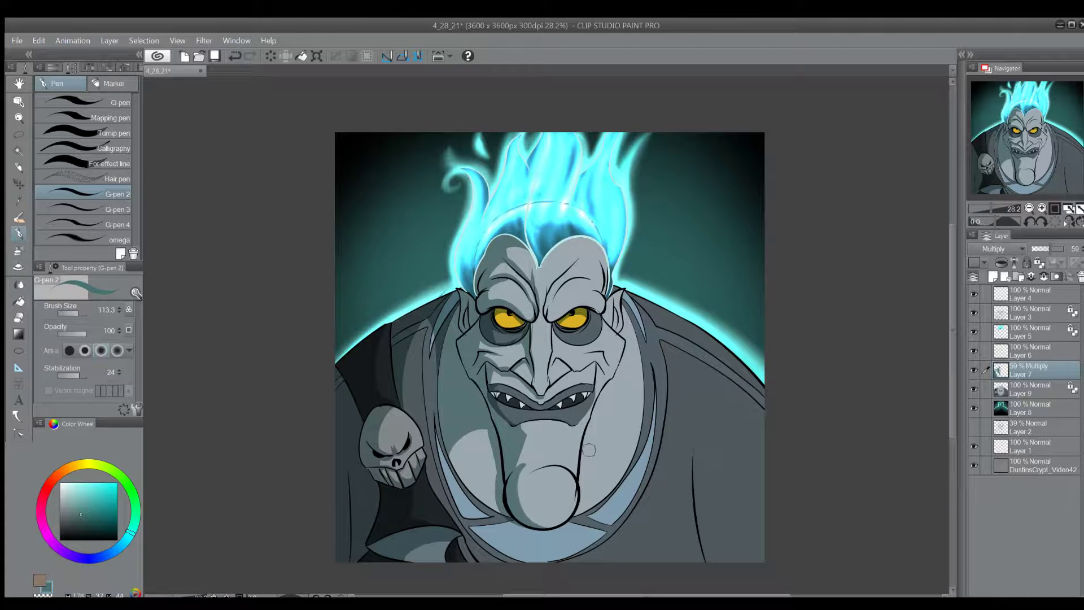
drag(549, 507, 571, 468)
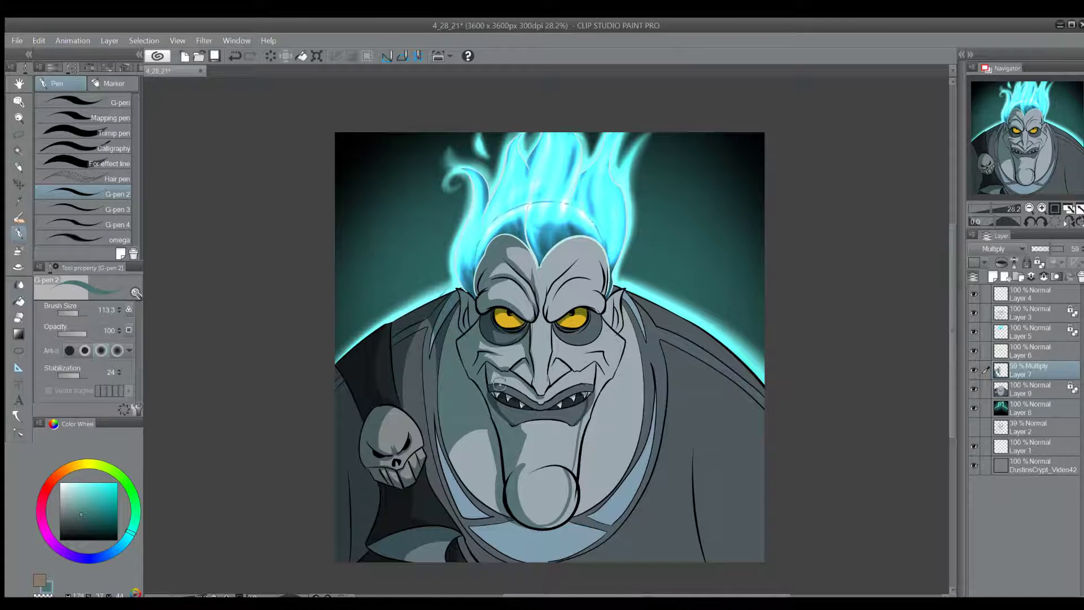
drag(541, 392, 548, 359)
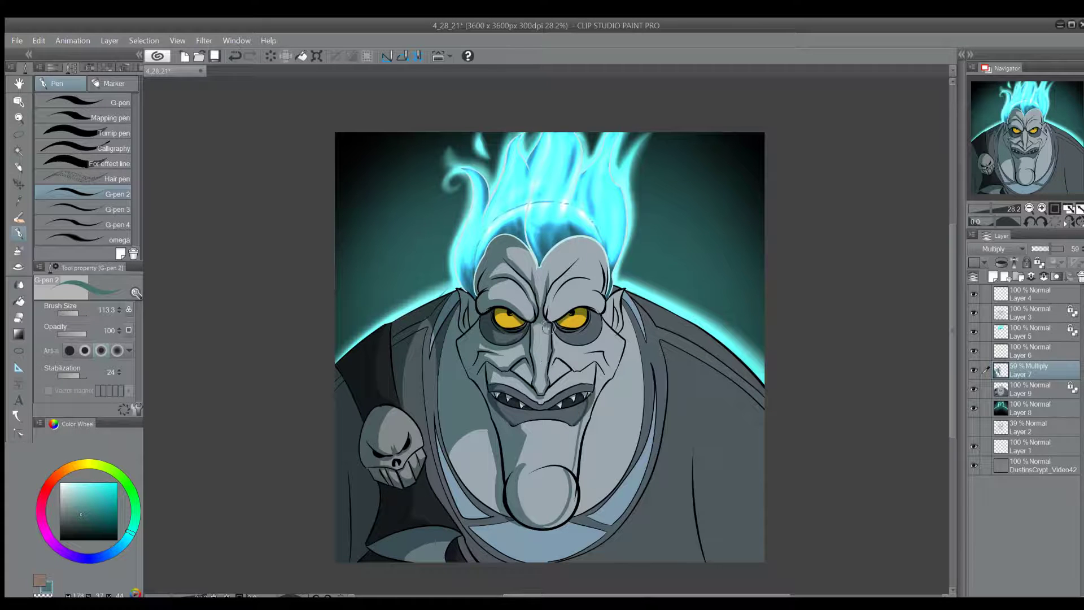
mouse_move(550, 313)
mouse_down()
mouse_move(570, 248)
mouse_move(605, 278)
mouse_up()
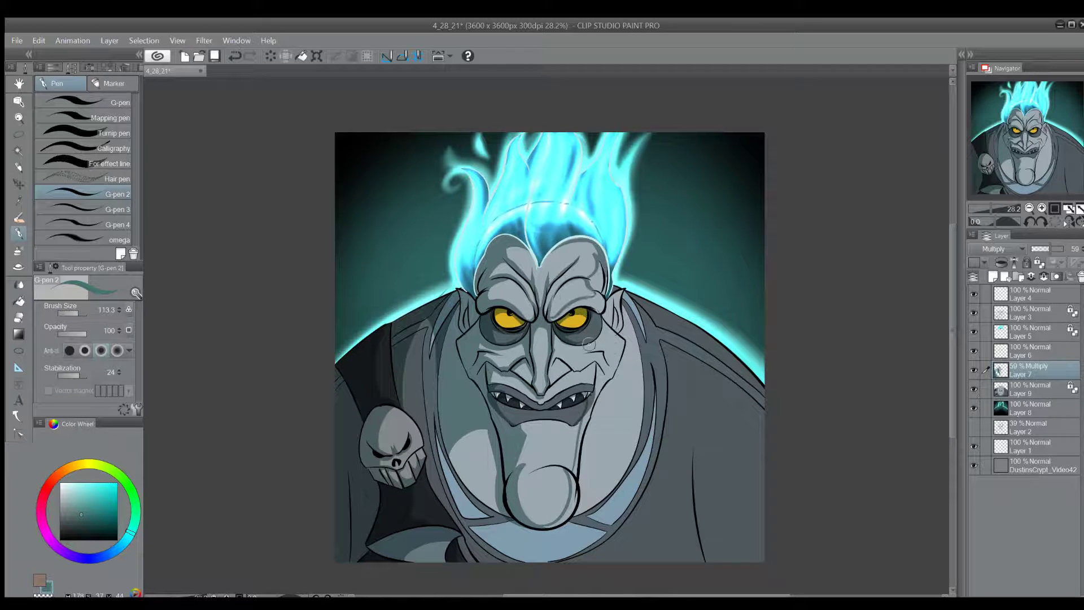
mouse_move(511, 423)
mouse_down()
mouse_move(559, 436)
mouse_move(581, 420)
mouse_move(644, 511)
mouse_up()
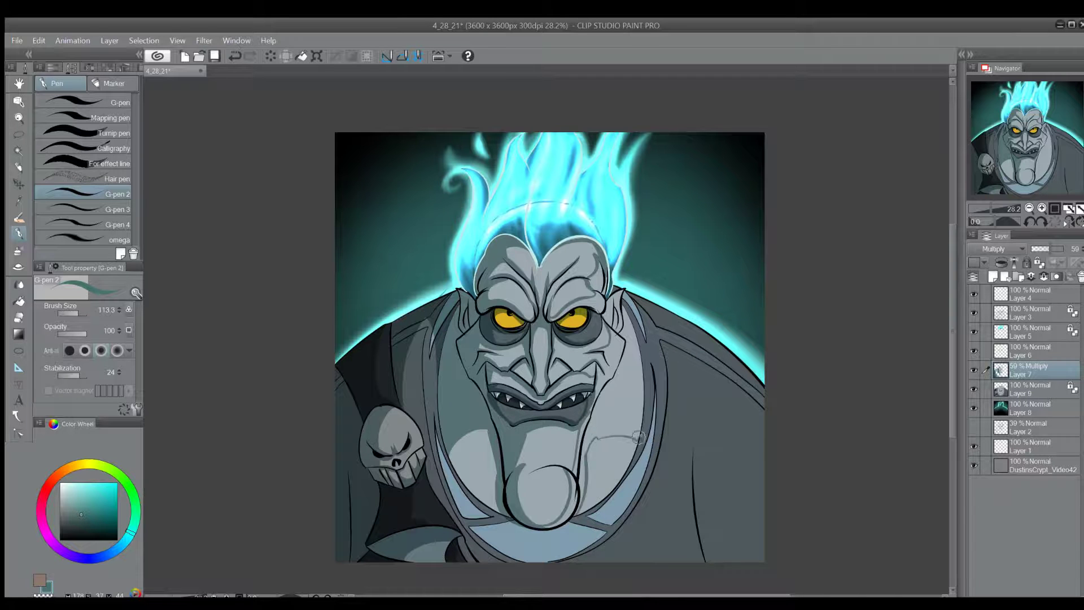
Step: Outline shadow shapes on the right shoulder and robe folds, and fill them and the right neck shadow
drag(669, 410, 762, 451)
drag(691, 457, 699, 559)
drag(581, 499, 514, 530)
key(g)
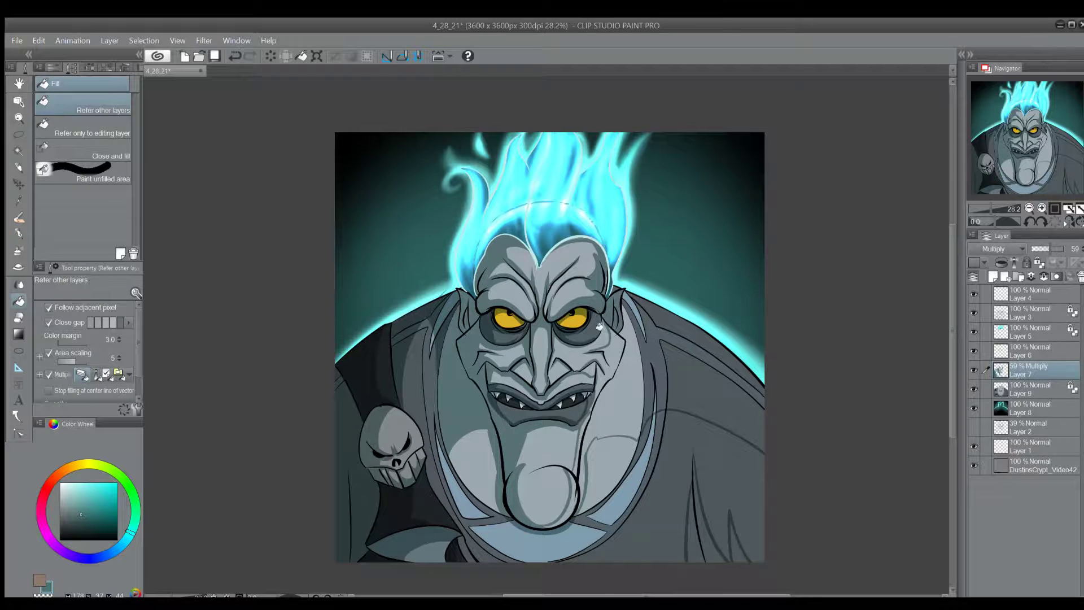
key(p)
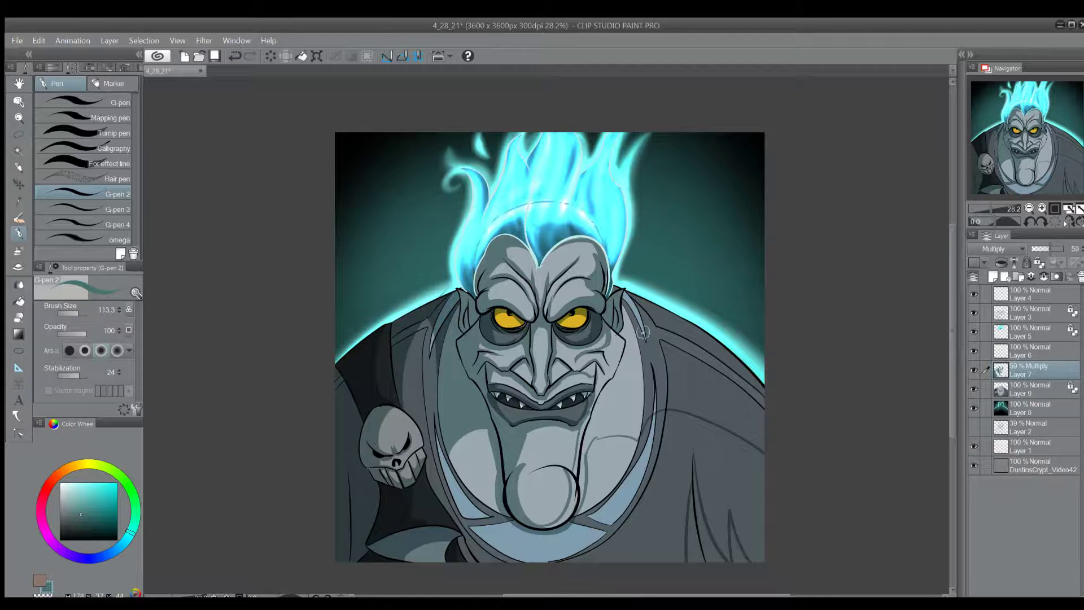
key(g)
click(656, 410)
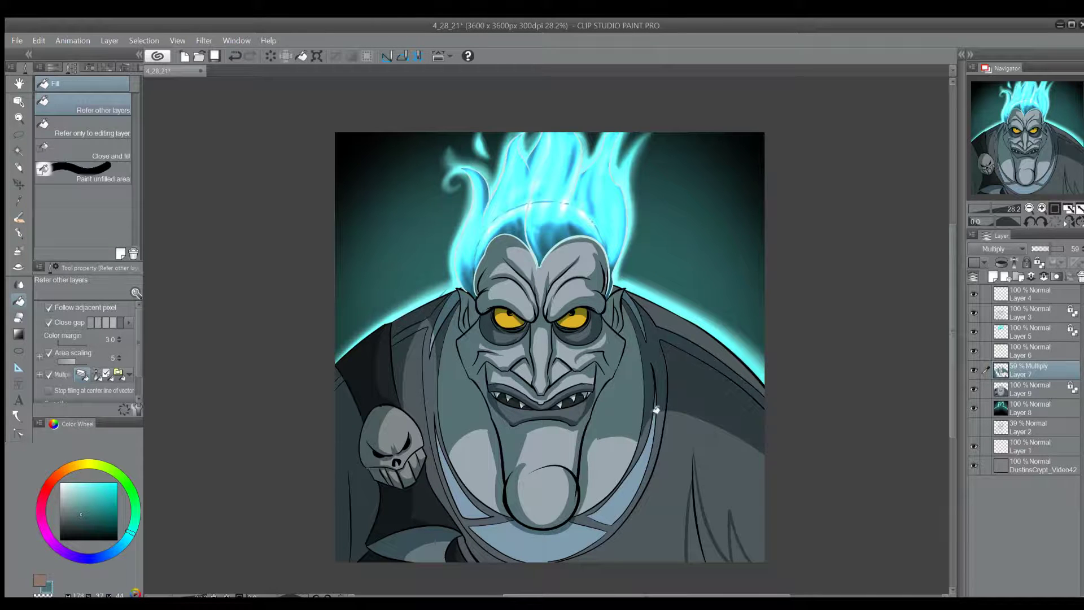
click(706, 394)
Step: Select the character's area and merge the Multiply shading with the colour layers into Layer 9
key(ctrl+z)
key(ctrl+z)
key(ctrl+z)
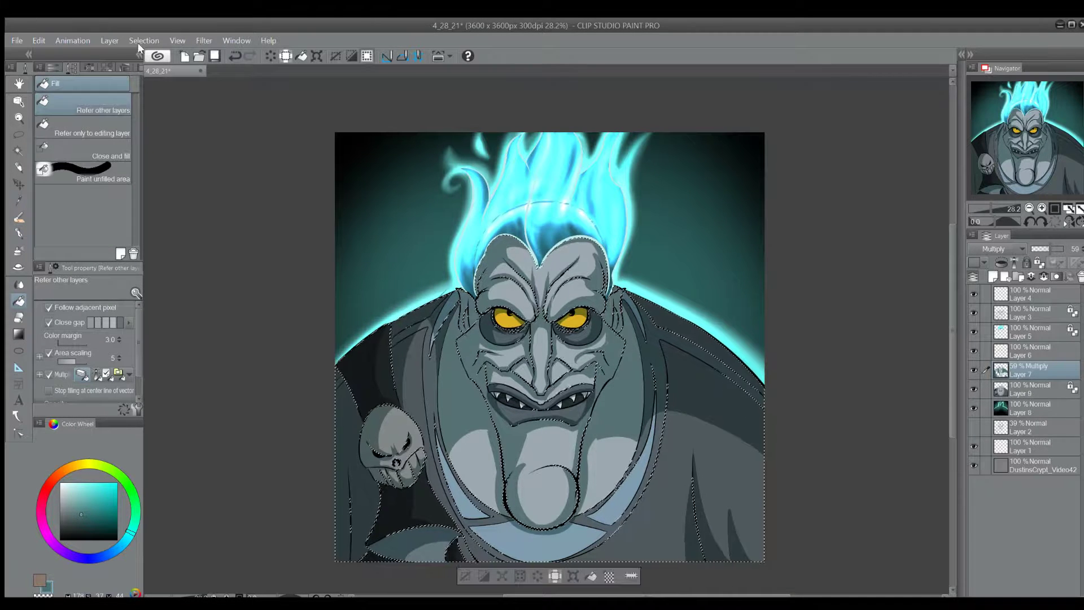
Step: Paint cyan rim light on the skull brooch, left robe edges and left shoulder with the Glow dodge Hard airbrush at size 151.0
click(19, 250)
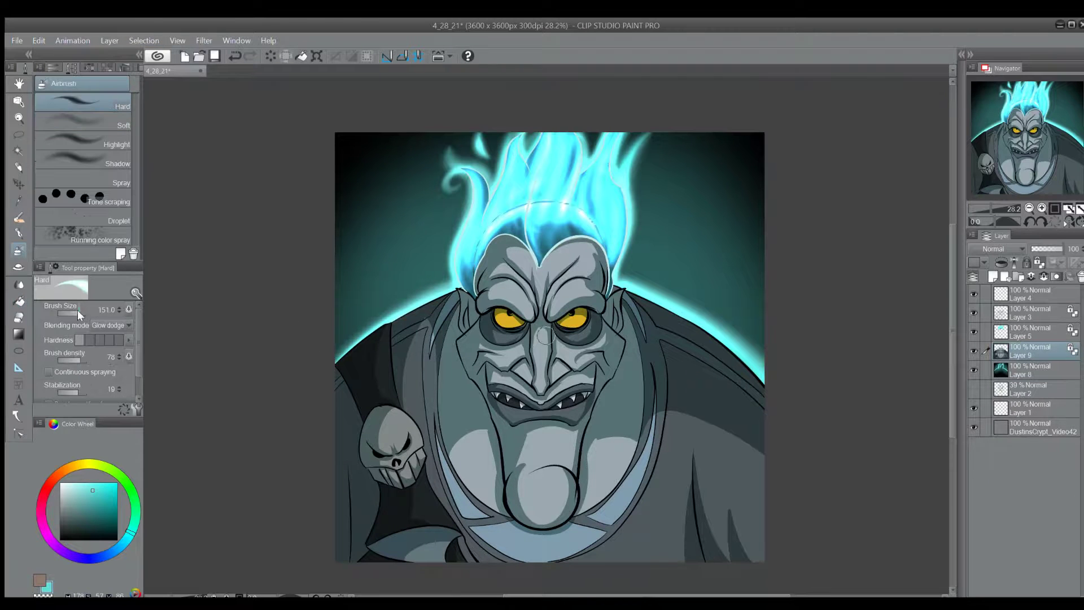
mouse_move(400, 407)
mouse_down()
mouse_move(392, 327)
mouse_move(365, 436)
mouse_up()
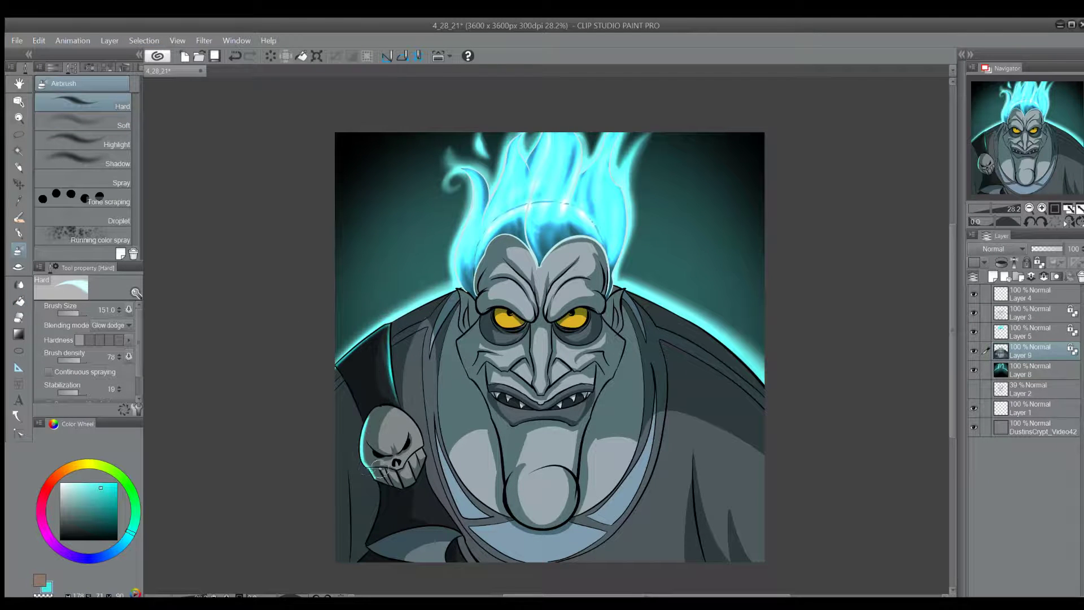
drag(347, 487, 345, 558)
drag(390, 373, 386, 324)
mouse_move(338, 367)
mouse_down()
mouse_move(459, 289)
mouse_move(511, 235)
mouse_up()
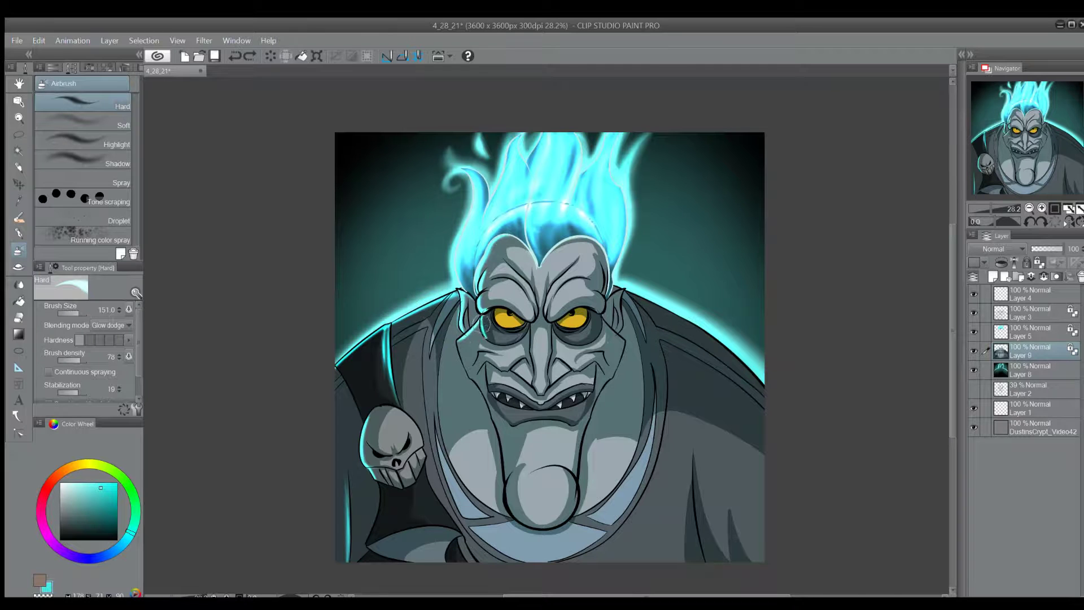
Step: Add cyan glow-dodge rim light to the eyes, face contours, jaw, chin and forehead, and to the brooch's upper and right edges
drag(482, 324, 510, 313)
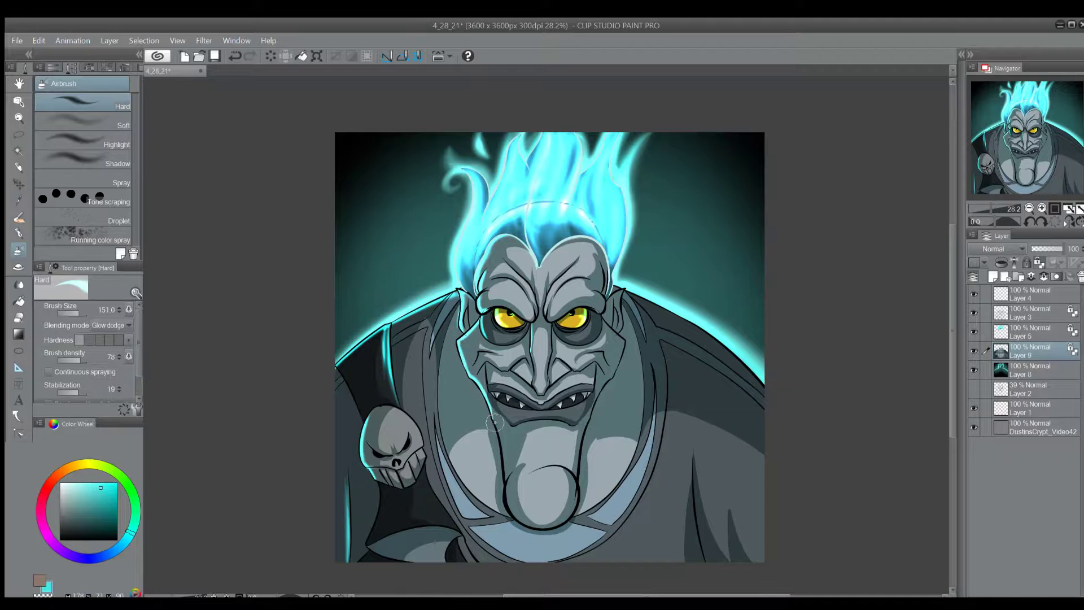
drag(494, 421, 512, 481)
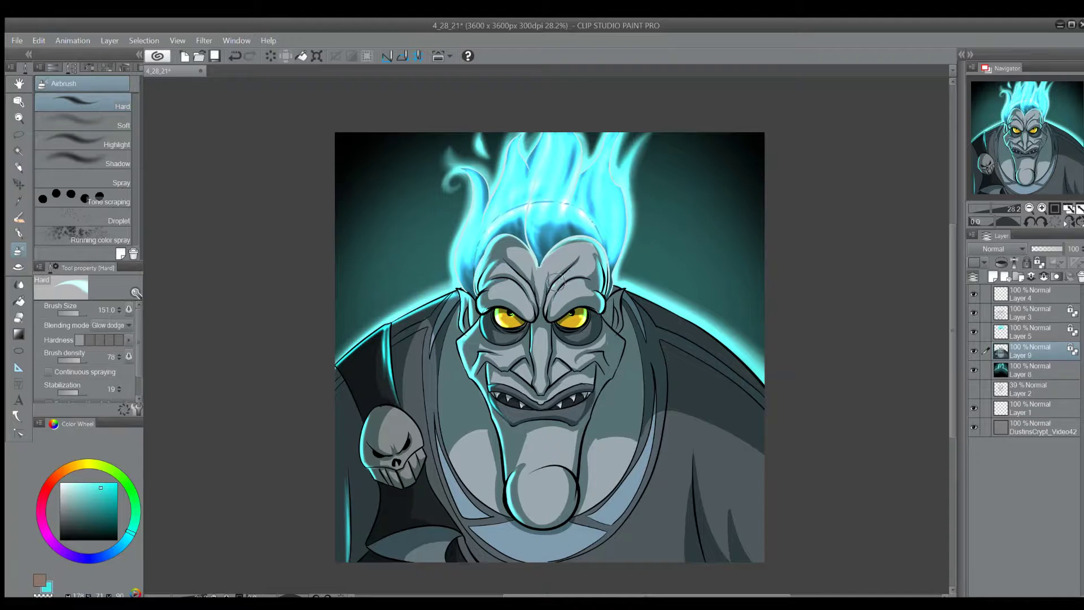
drag(561, 282, 528, 259)
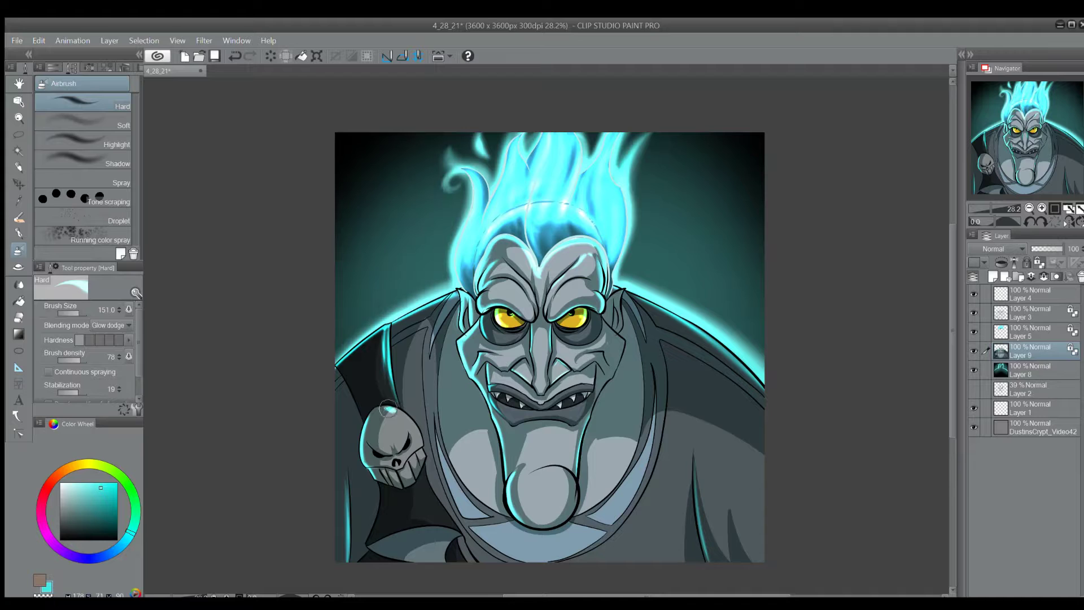
drag(387, 408, 422, 454)
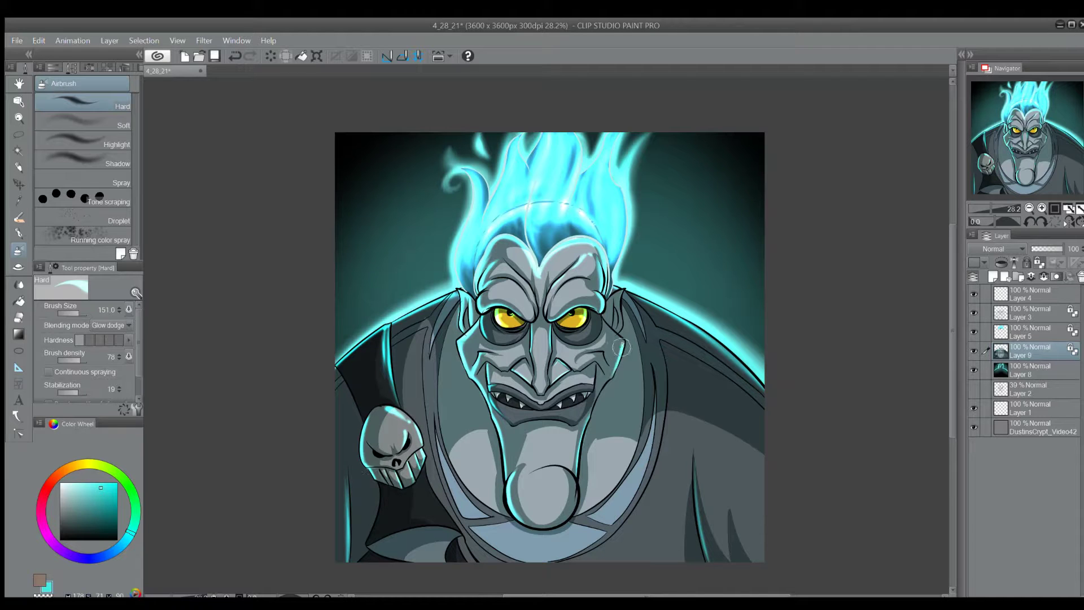
mouse_move(621, 347)
mouse_down()
mouse_move(594, 337)
mouse_move(620, 315)
mouse_up()
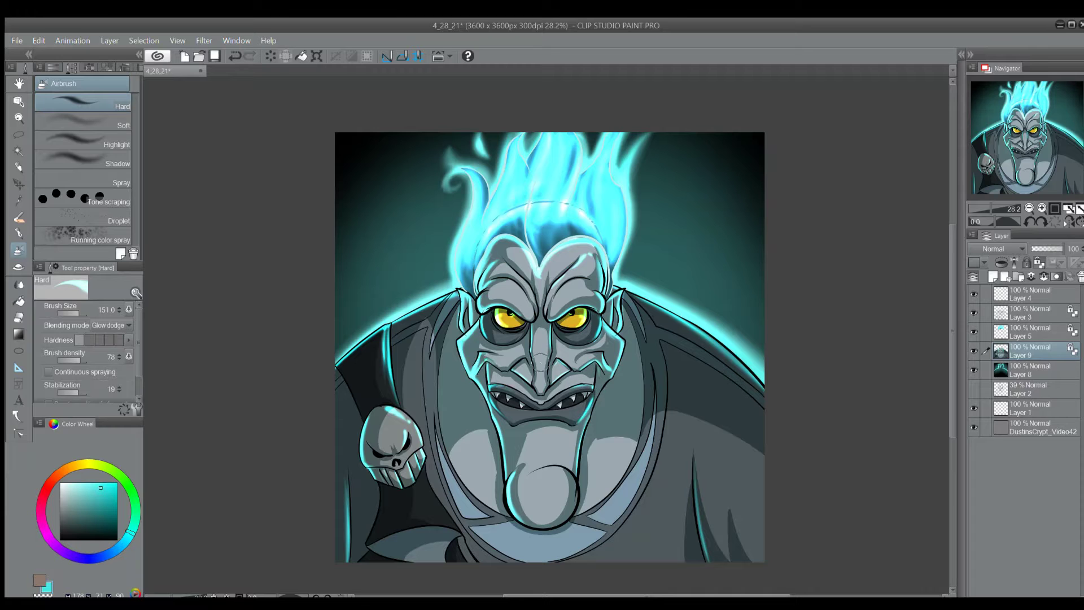
Step: Brush a broad cyan glow over the head and shoulders with the Soft airbrush at size 2000.0 in Screen mode
click(82, 120)
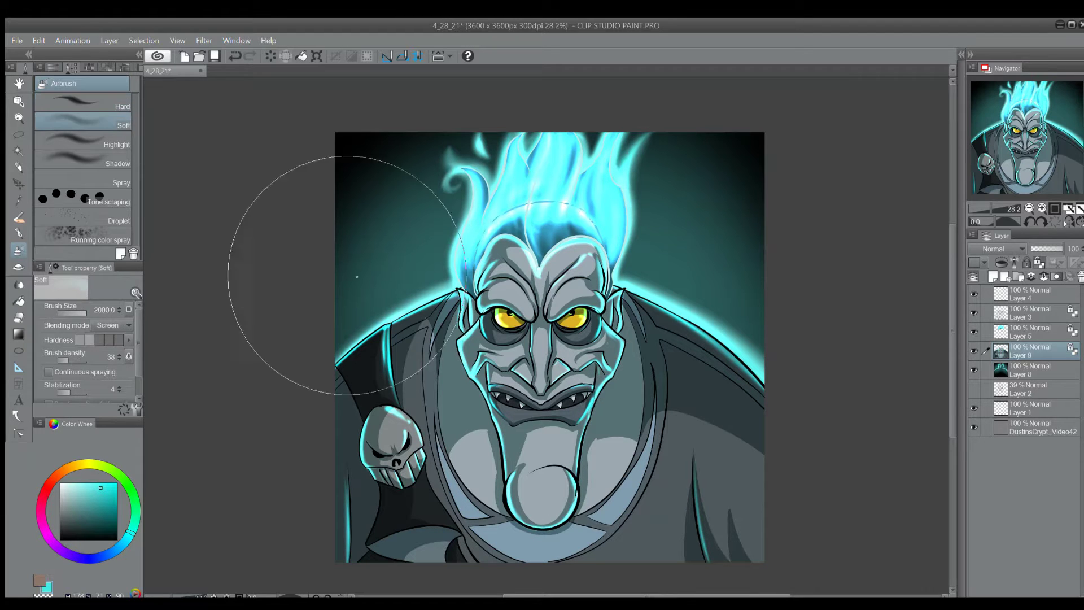
mouse_move(516, 231)
mouse_down()
mouse_move(570, 249)
mouse_move(542, 383)
mouse_move(581, 457)
mouse_move(725, 289)
mouse_up()
key(p)
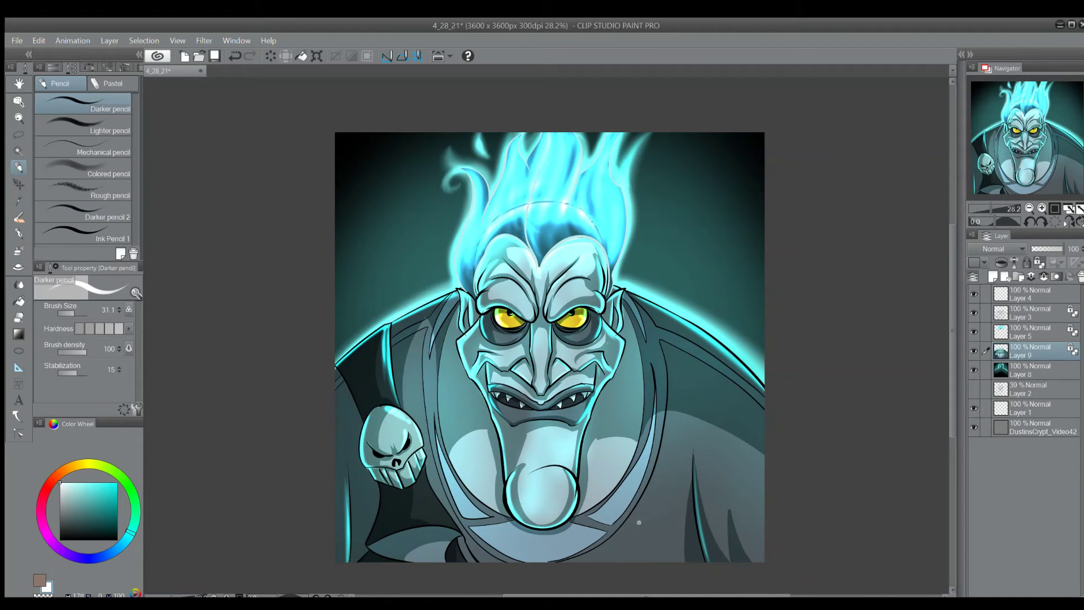